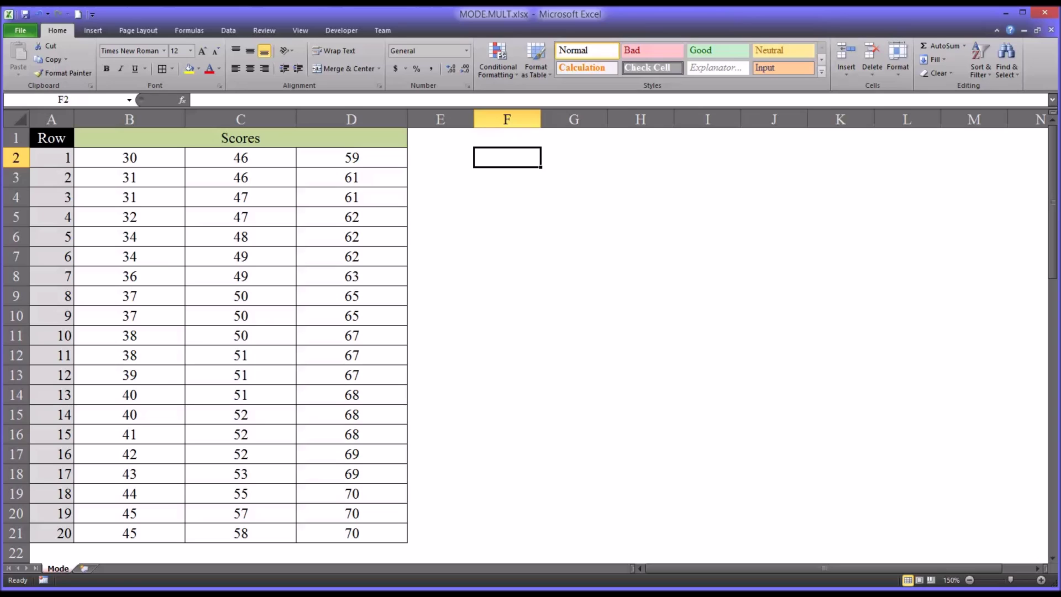
Step: Enter a MODE.SNGL formula in cell F2 that covers all the scores in B2:D21
{"action": "left_click_drag", "start_coordinate": [47, 138], "coordinate": [212, 533]}
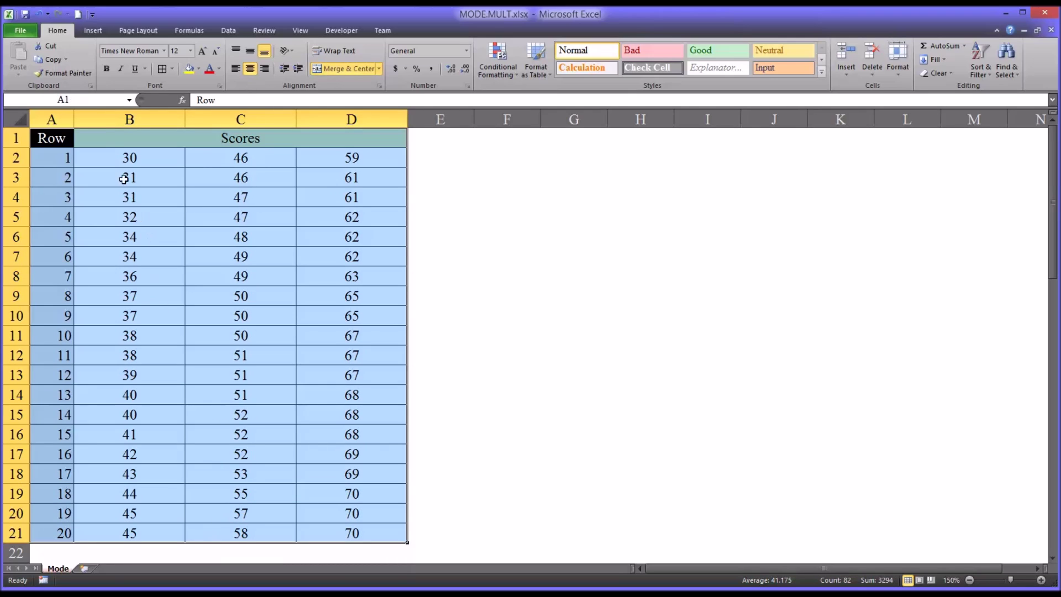
{"action": "left_click_drag", "start_coordinate": [120, 159], "coordinate": [314, 532]}
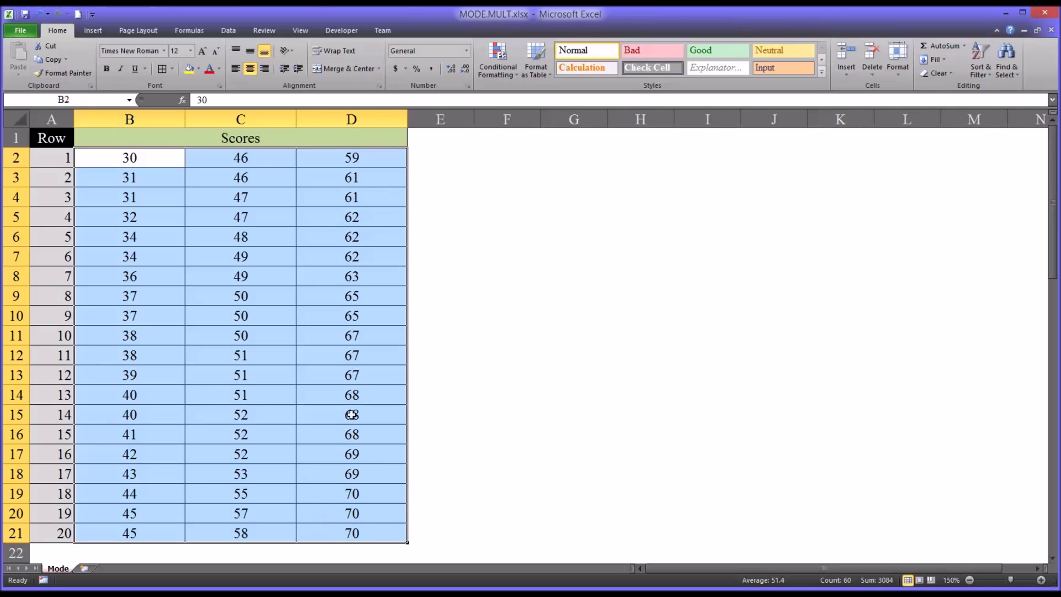
{"action": "left_click", "coordinate": [503, 154]}
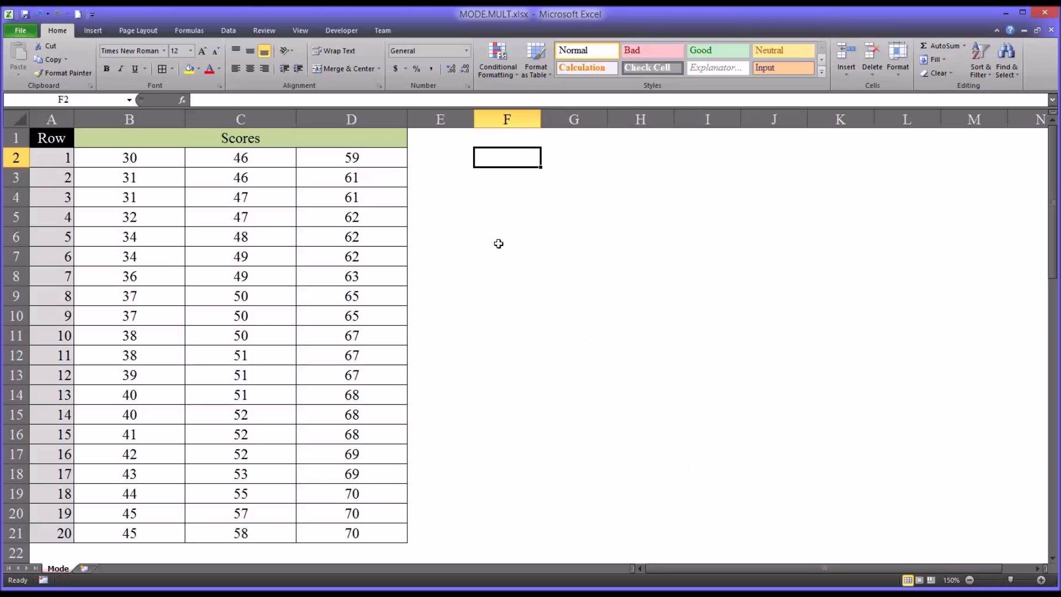
{"action": "type", "text": "="}
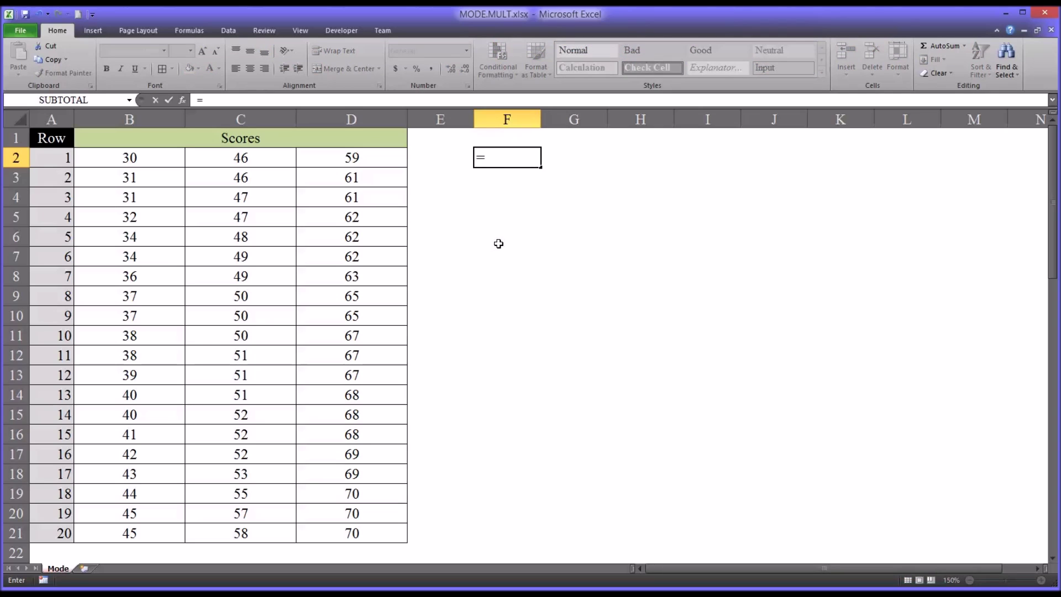
{"action": "type", "text": "mode"}
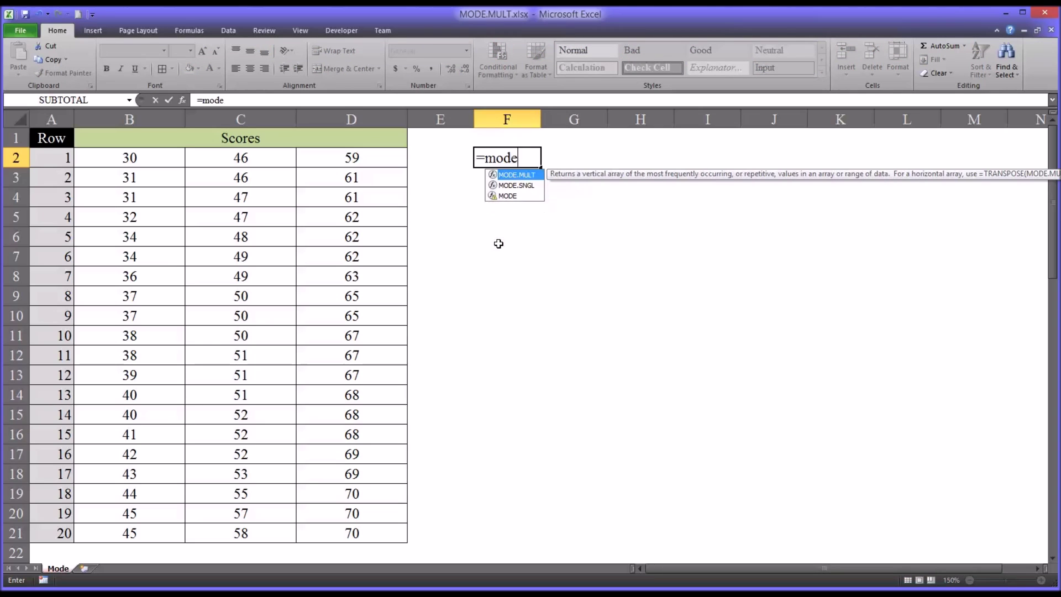
{"action": "type", "text": ".s"}
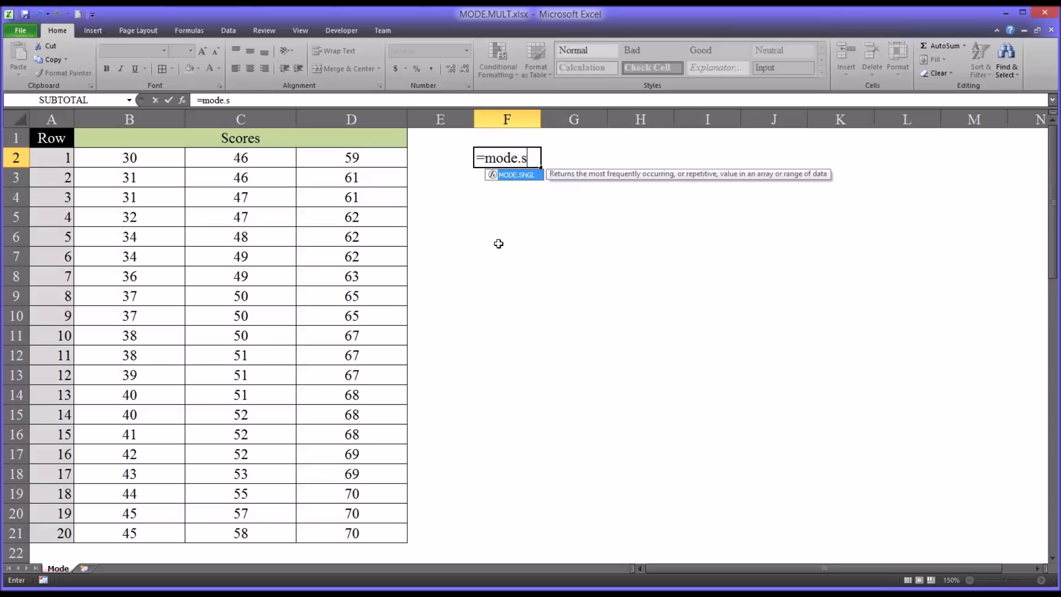
{"action": "type", "text": "ngl("}
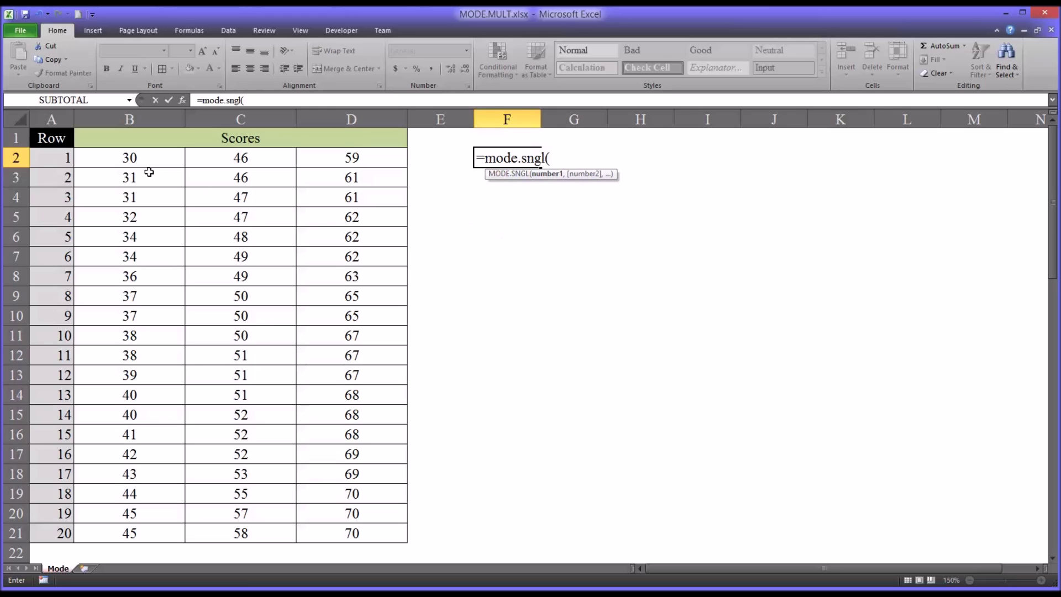
{"action": "left_click_drag", "start_coordinate": [138, 157], "coordinate": [320, 540]}
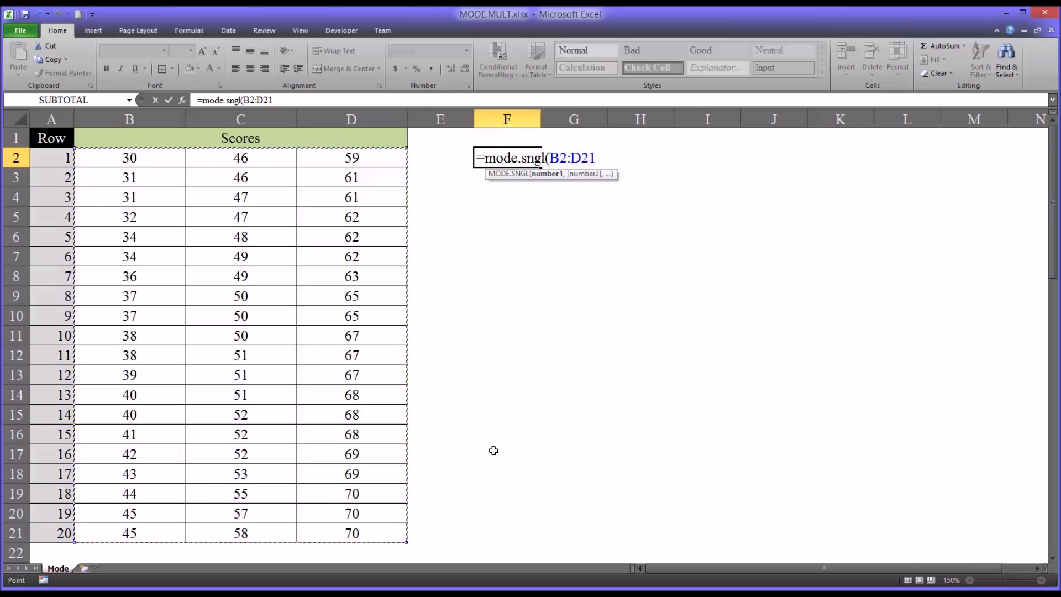
{"action": "key", "text": "Return"}
{"action": "left_click", "coordinate": [492, 161]}
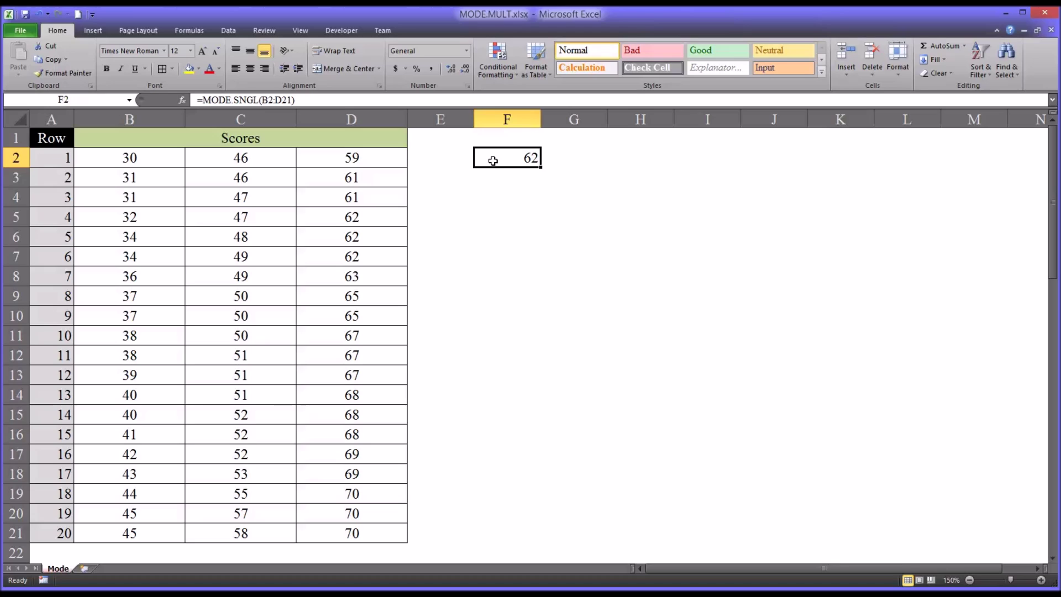
Step: Examine the groups of repeated scores in columns D and C and compare them with the single mode in F2
{"action": "left_click", "coordinate": [337, 218]}
{"action": "left_click_drag", "start_coordinate": [337, 218], "coordinate": [335, 253]}
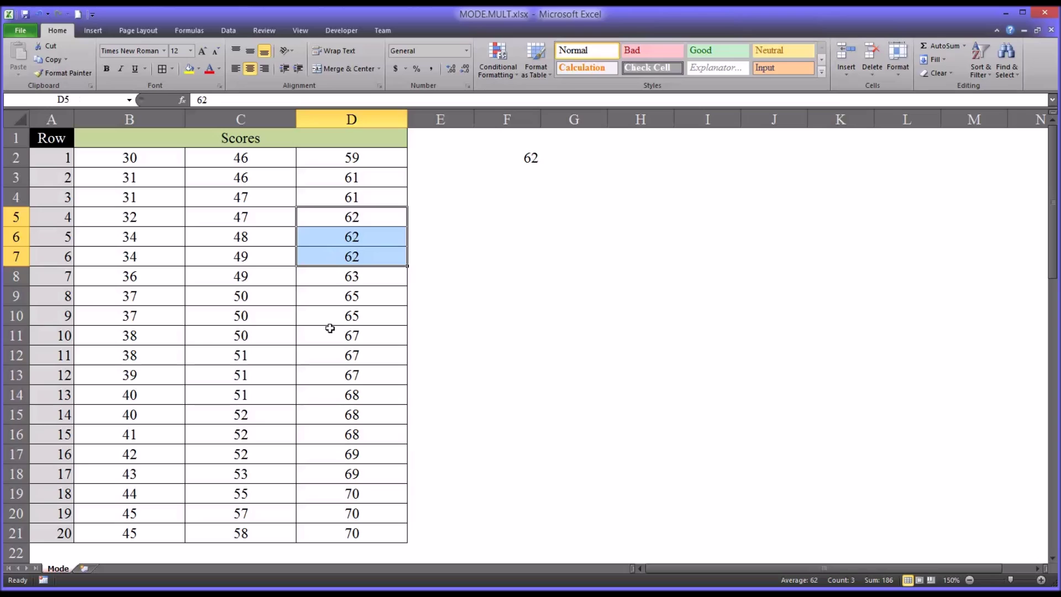
{"action": "left_click_drag", "start_coordinate": [329, 336], "coordinate": [321, 435]}
{"action": "left_click_drag", "start_coordinate": [322, 493], "coordinate": [317, 530]}
{"action": "left_click_drag", "start_coordinate": [268, 423], "coordinate": [275, 449]}
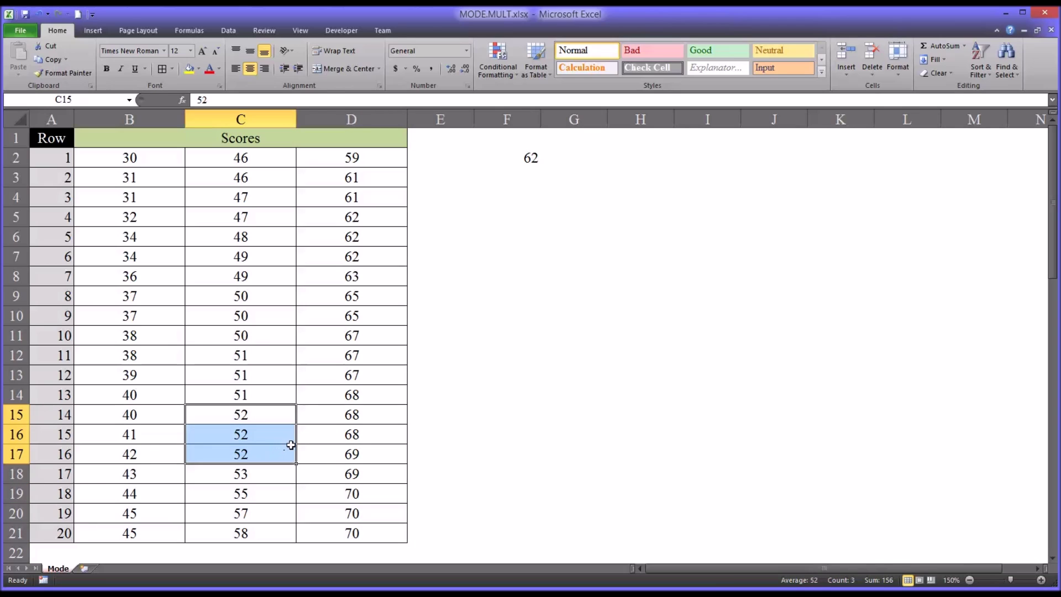
{"action": "left_click_drag", "start_coordinate": [271, 362], "coordinate": [268, 399]}
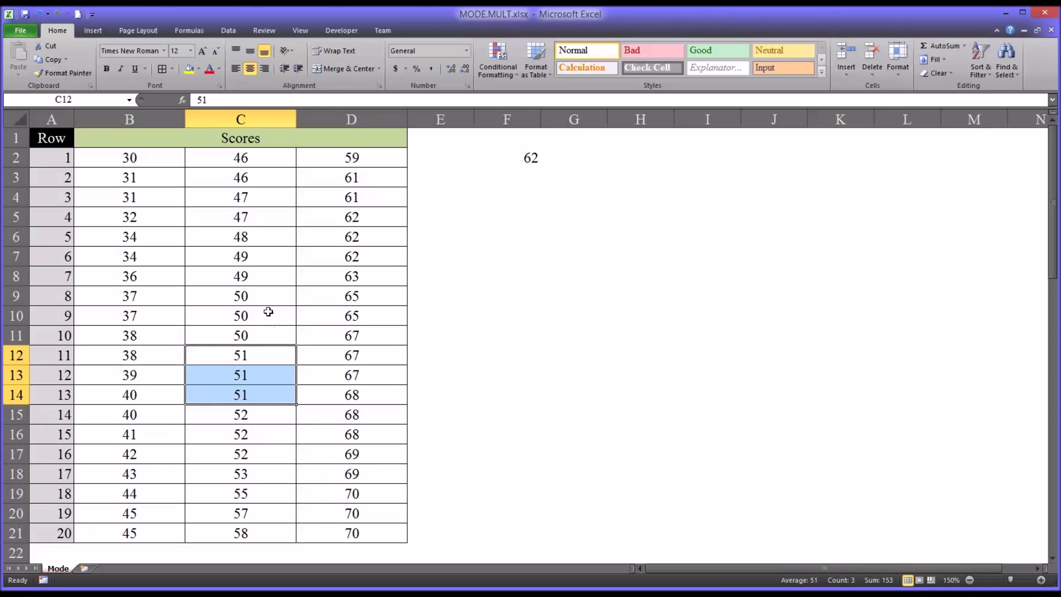
{"action": "left_click_drag", "start_coordinate": [263, 300], "coordinate": [262, 346]}
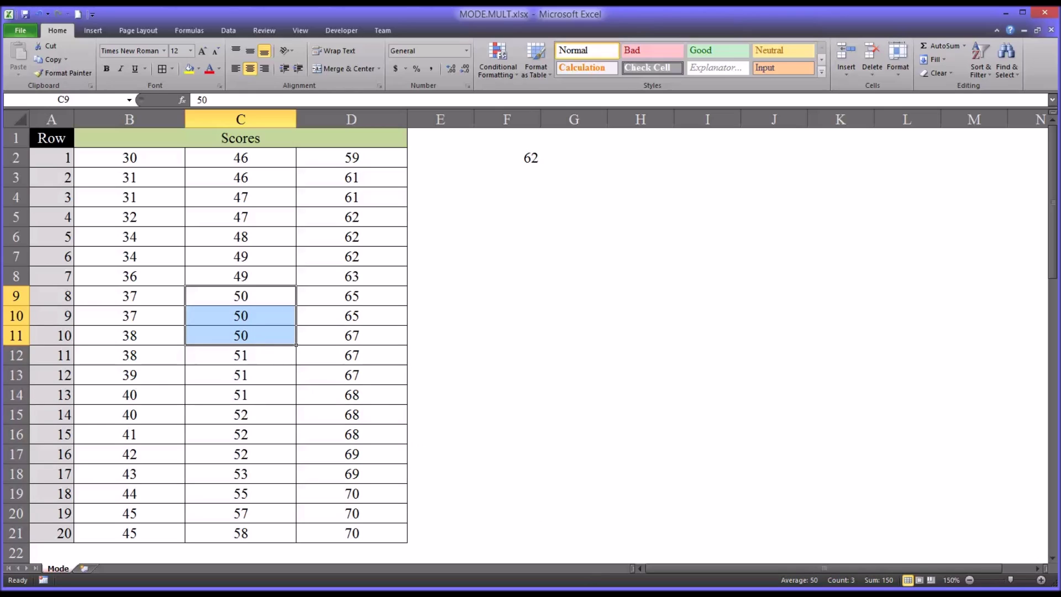
{"action": "left_click", "coordinate": [491, 160]}
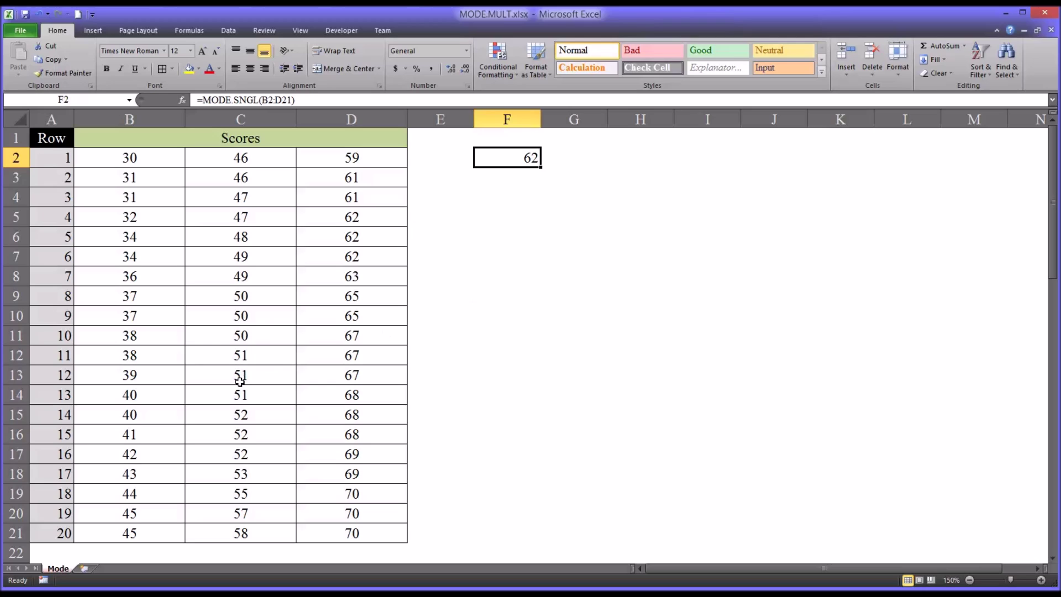
Step: Set the score in C14 to 52 and compare the mode in F2 with the scores in C14:C17
{"action": "left_click", "coordinate": [219, 420]}
{"action": "left_click_drag", "start_coordinate": [219, 428], "coordinate": [220, 450]}
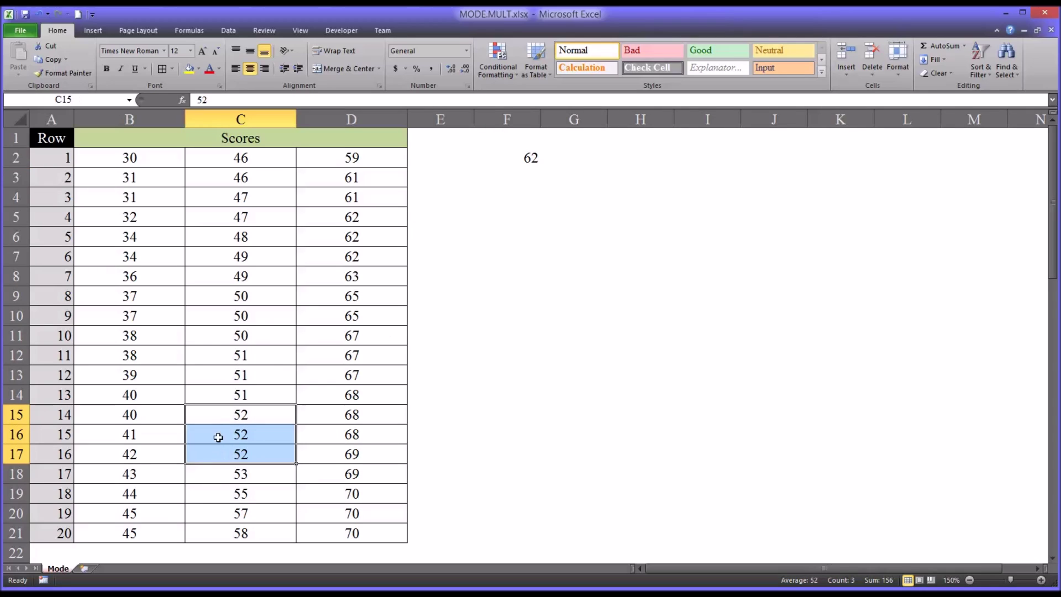
{"action": "left_click", "coordinate": [223, 399]}
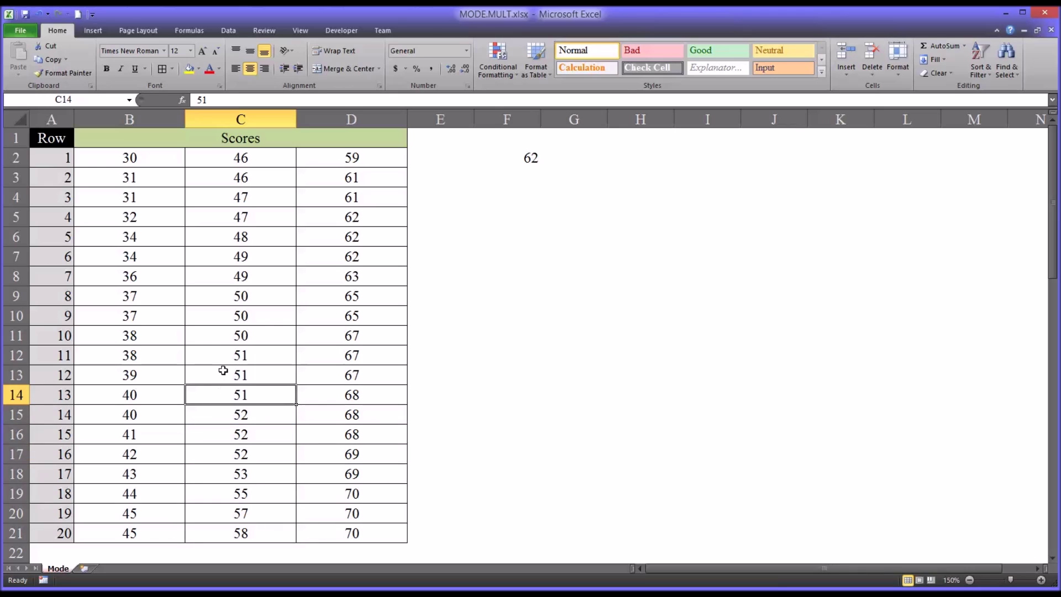
{"action": "type", "text": "52"}
{"action": "key", "text": "Return"}
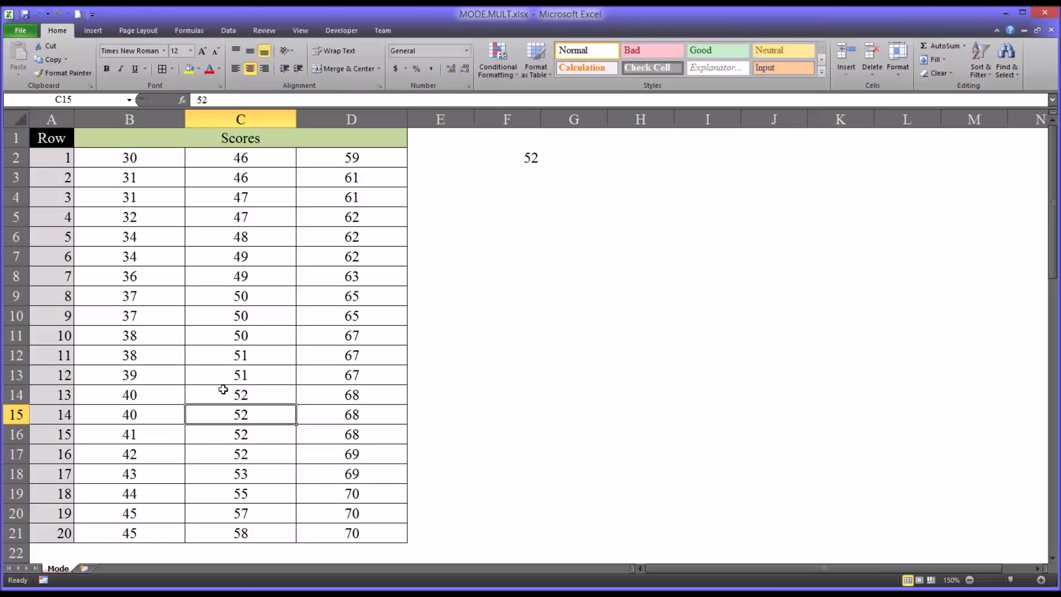
{"action": "left_click", "coordinate": [512, 159]}
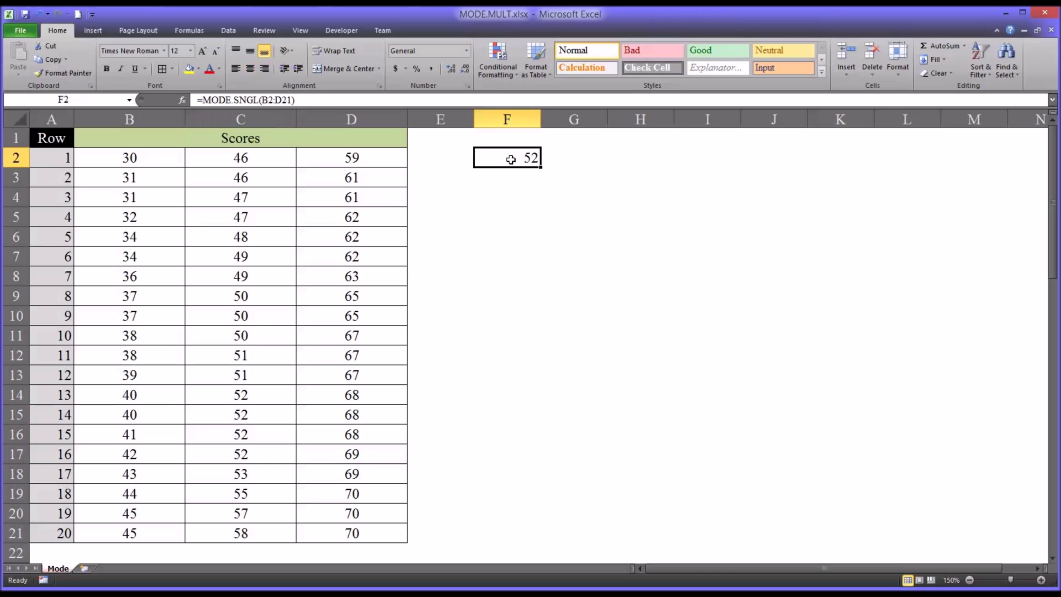
{"action": "left_click_drag", "start_coordinate": [254, 393], "coordinate": [260, 455]}
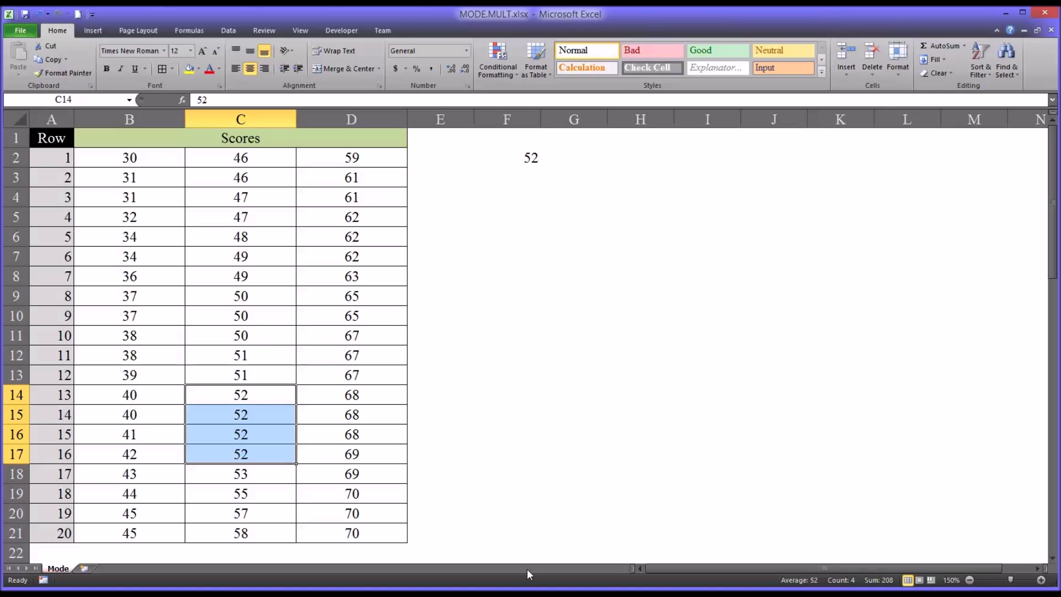
Step: Restore the score in C14 to 51
{"action": "left_click", "coordinate": [265, 395]}
{"action": "type", "text": "51"}
{"action": "key", "text": "Return"}
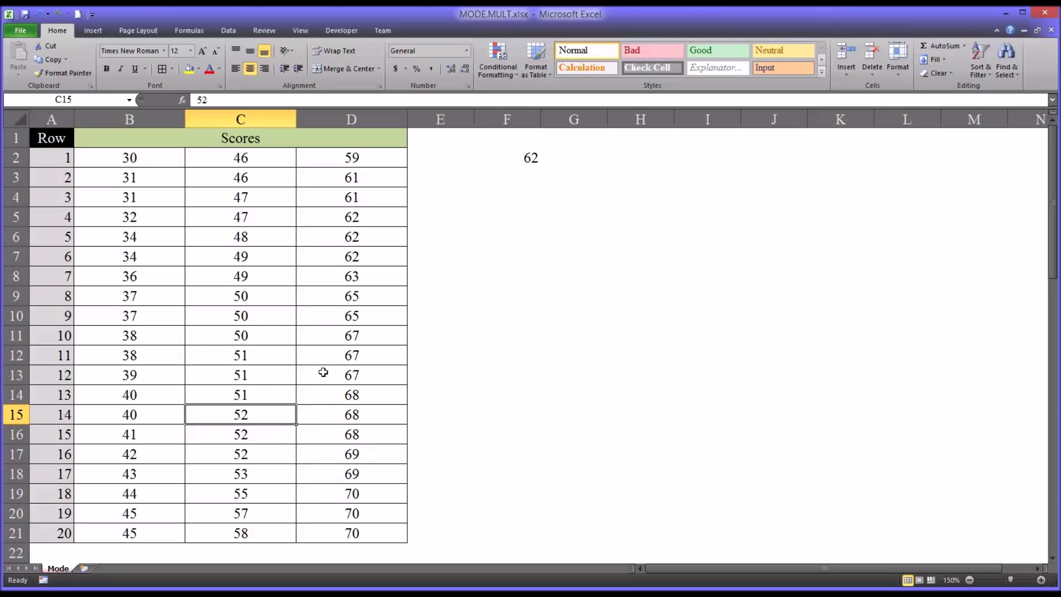
Step: Replace the formula in F2 with a MODE.MULT formula over the scores in B2:D21
{"action": "left_click", "coordinate": [506, 160]}
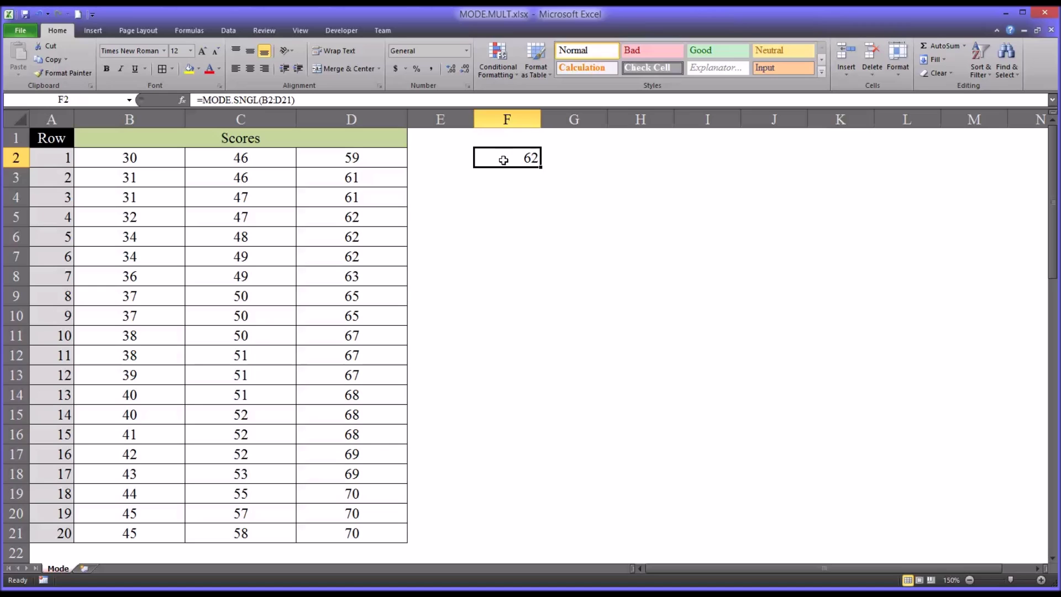
{"action": "key", "text": "Delete"}
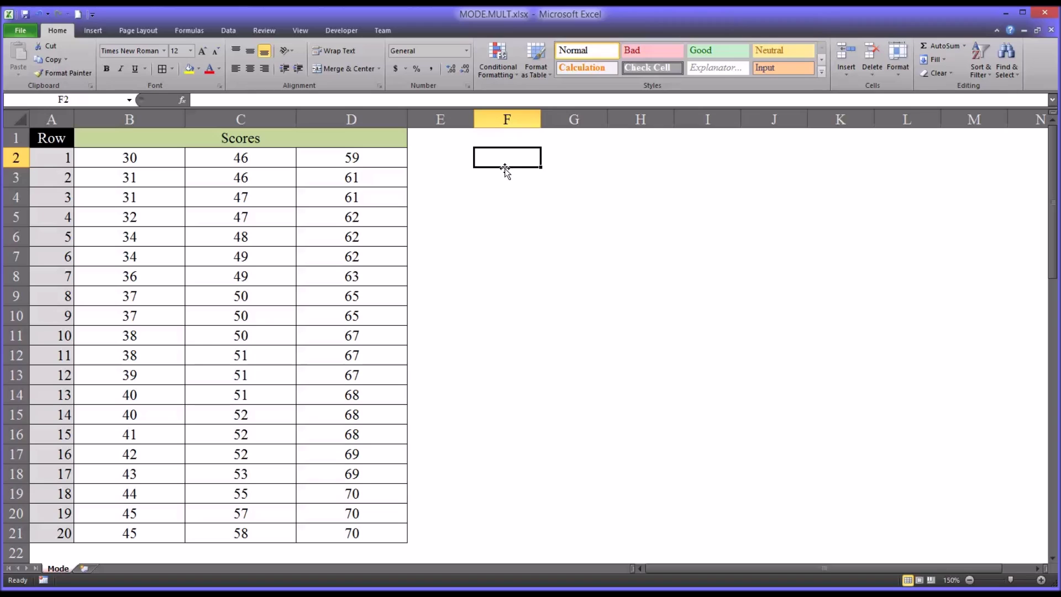
{"action": "type", "text": "=mo"}
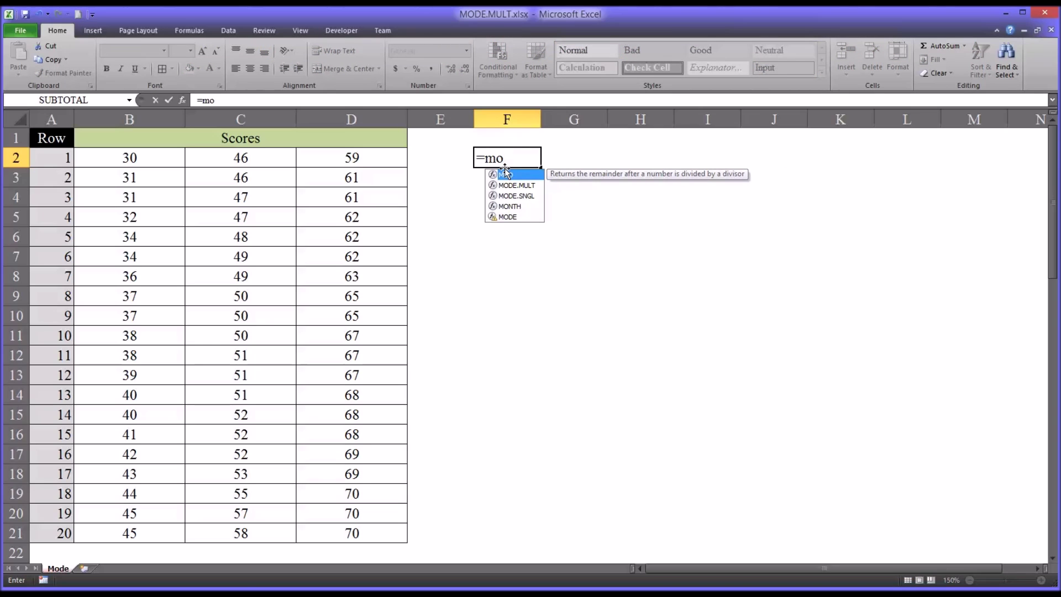
{"action": "type", "text": "de."}
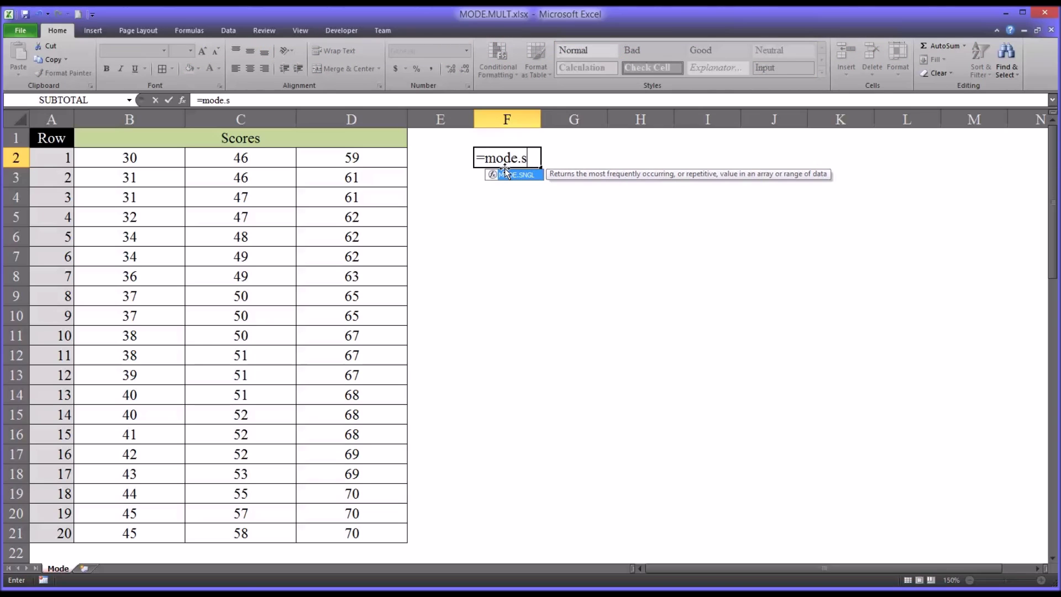
{"action": "type", "text": "mult"}
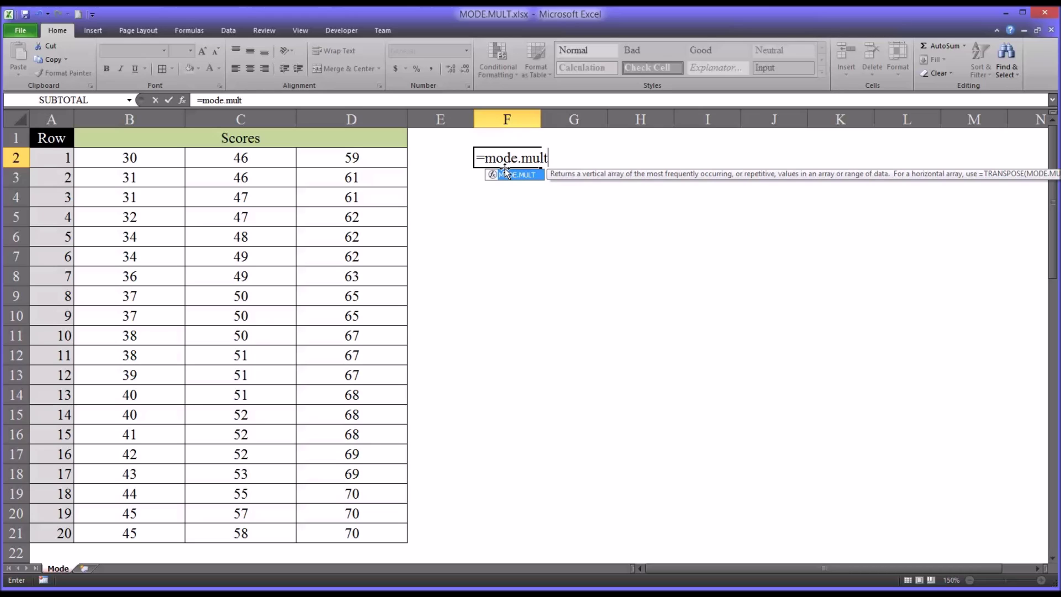
{"action": "type", "text": "("}
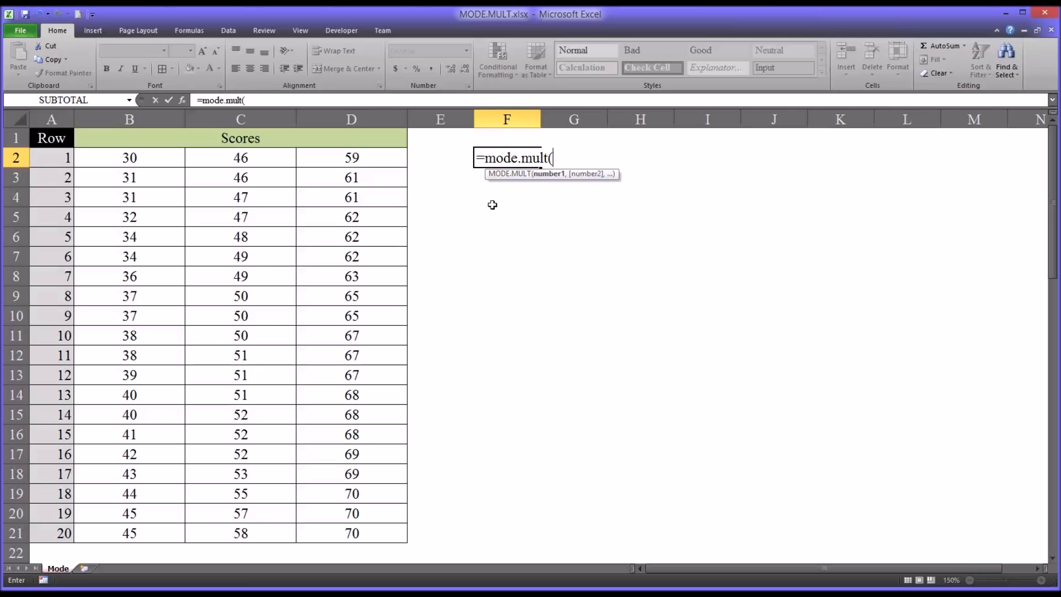
{"action": "left_click", "coordinate": [154, 158]}
{"action": "left_click_drag", "start_coordinate": [170, 180], "coordinate": [323, 527]}
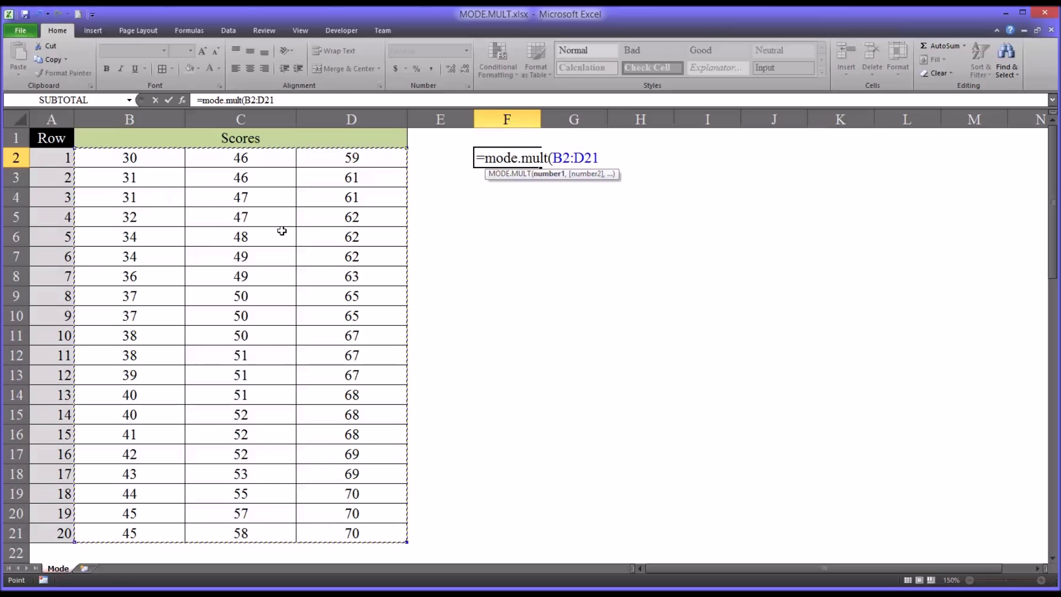
{"action": "key", "text": "Return"}
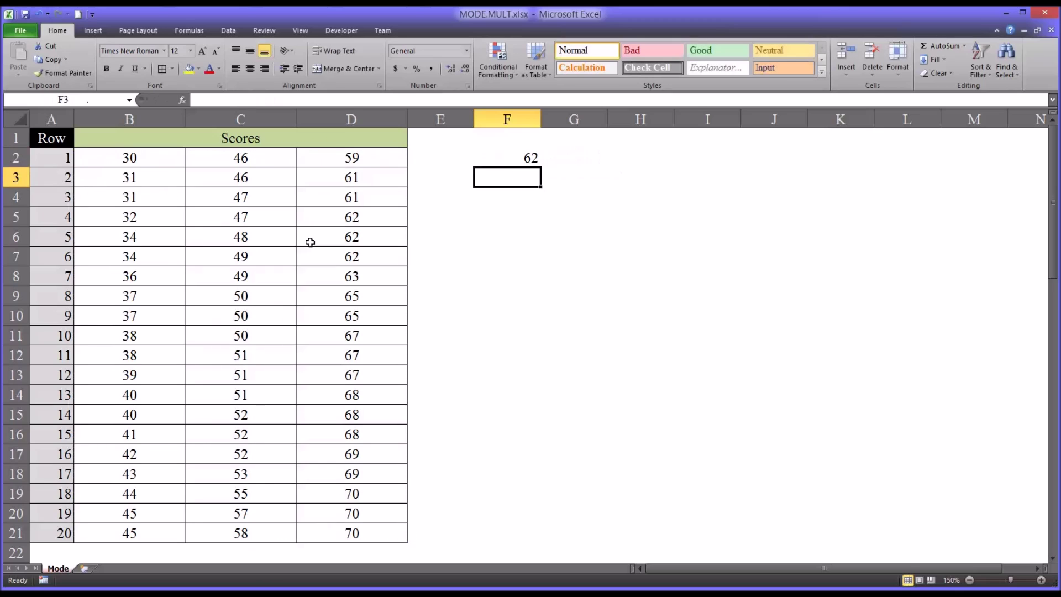
Step: Clear the MODE.MULT formula from cell F2
{"action": "left_click", "coordinate": [496, 154]}
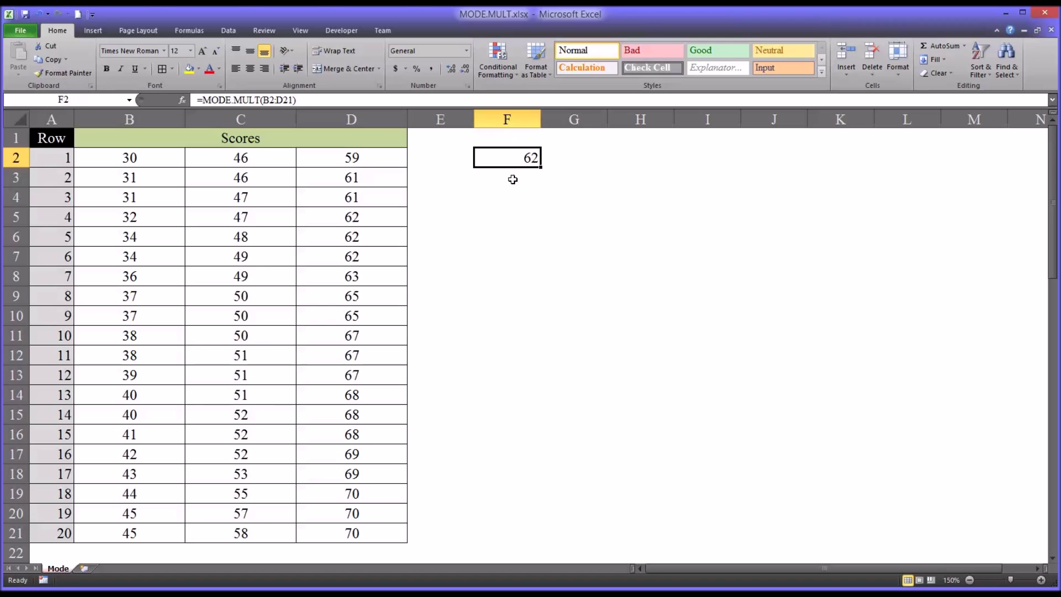
{"action": "key", "text": "Delete"}
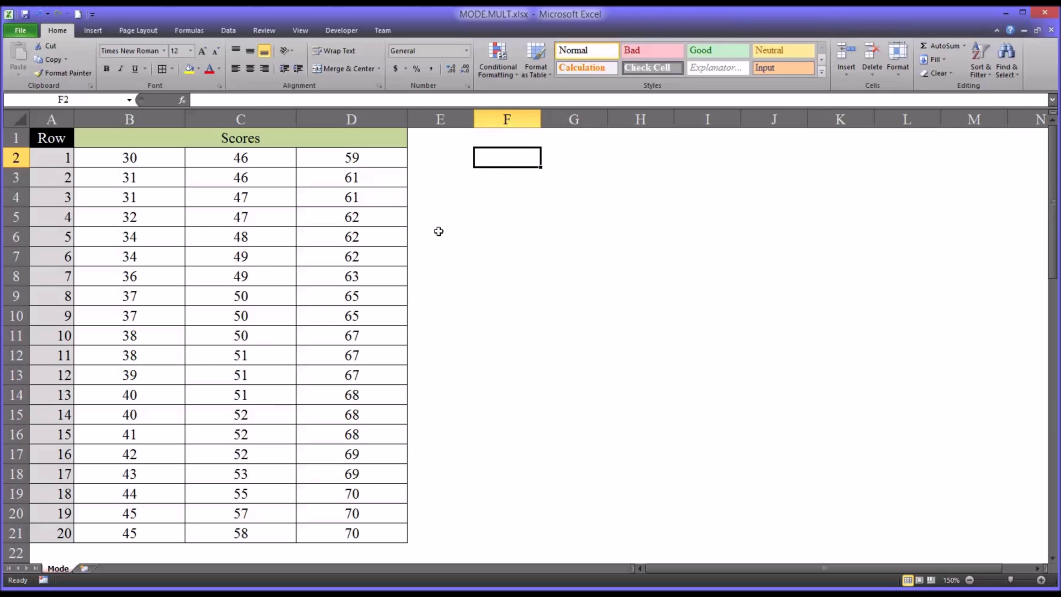
{"action": "left_click_drag", "start_coordinate": [213, 366], "coordinate": [215, 452]}
Step: Enter =MODE.MULT(B2:D21) as one array formula across F2:F11 and center the results
{"action": "left_click_drag", "start_coordinate": [500, 157], "coordinate": [510, 328]}
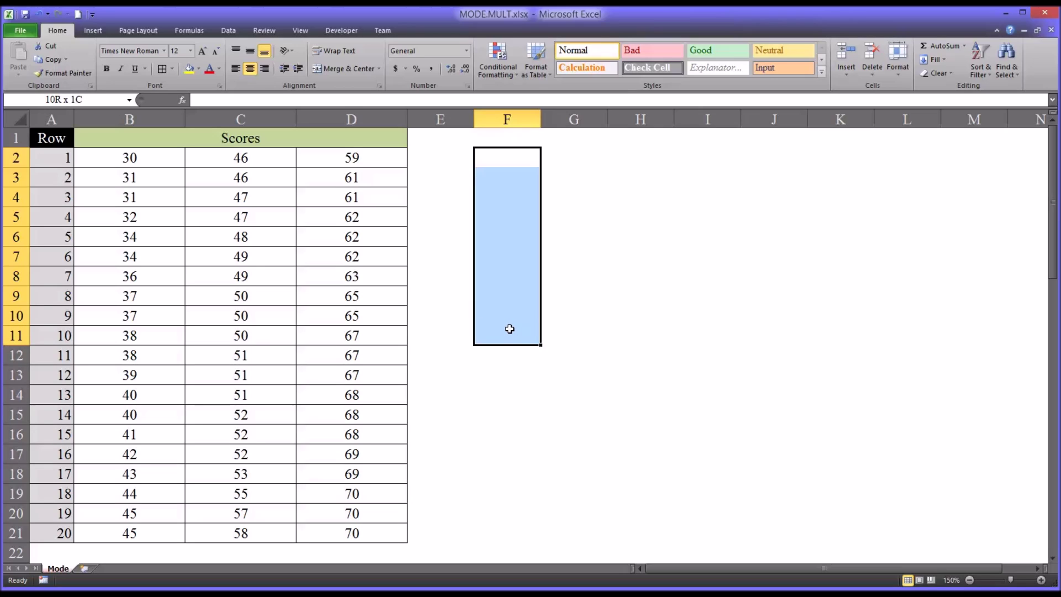
{"action": "left_click_drag", "start_coordinate": [509, 329], "coordinate": [509, 328]}
{"action": "type", "text": "="}
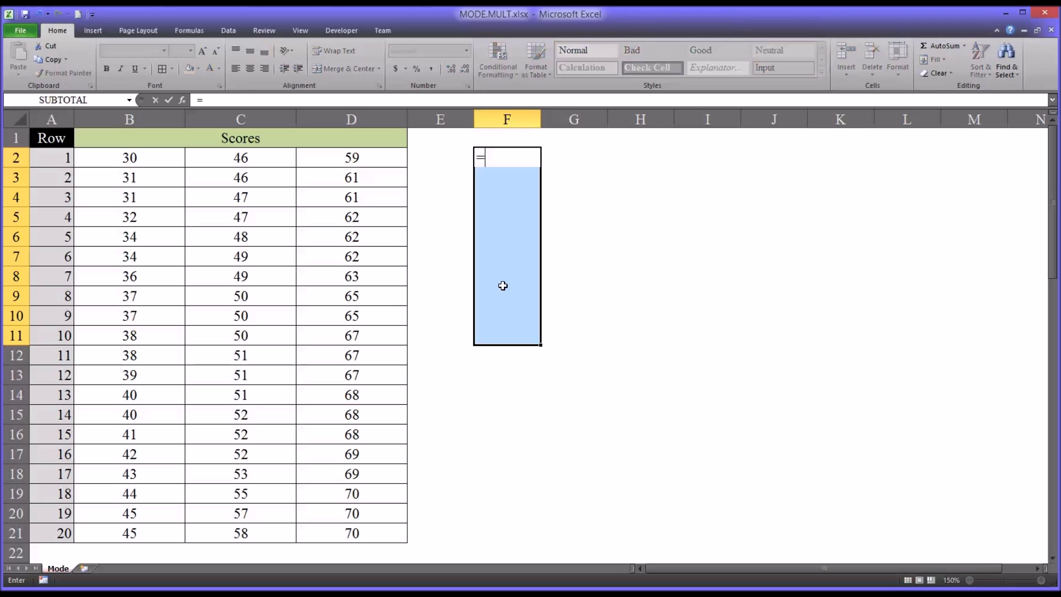
{"action": "type", "text": "mode"}
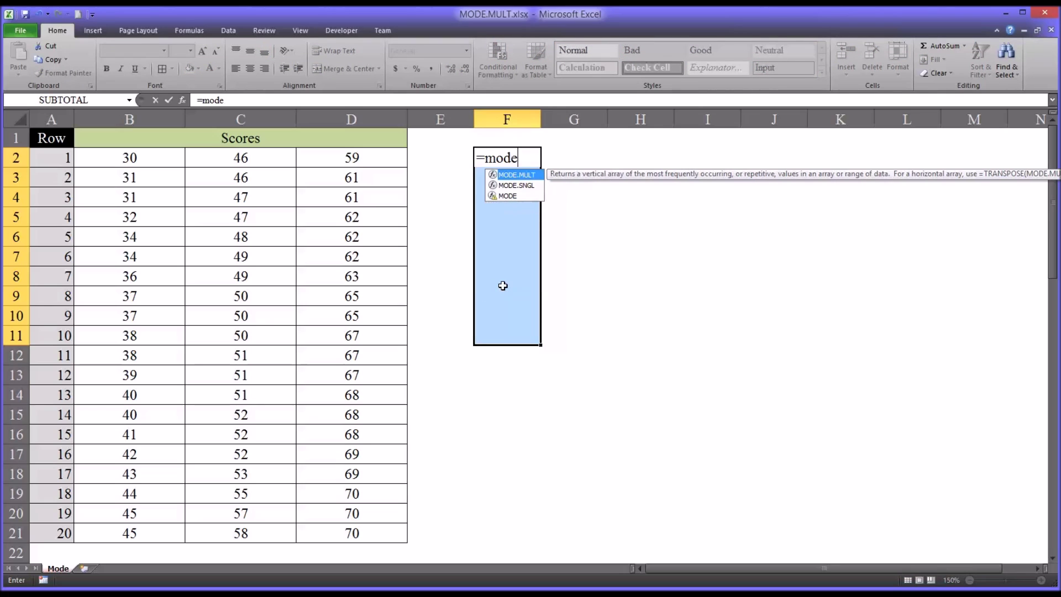
{"action": "type", "text": ".mul"}
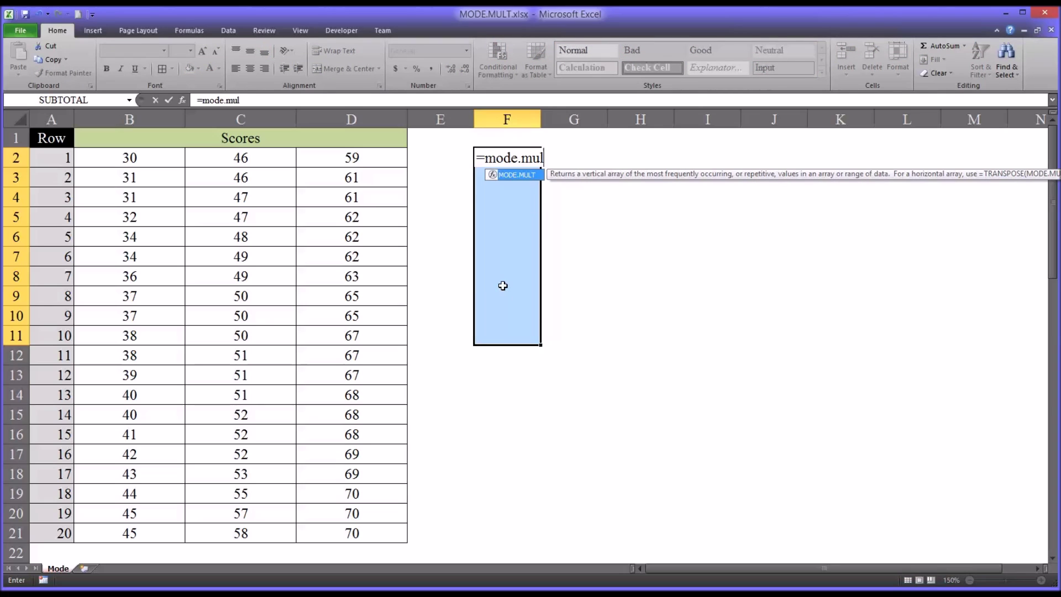
{"action": "type", "text": "t("}
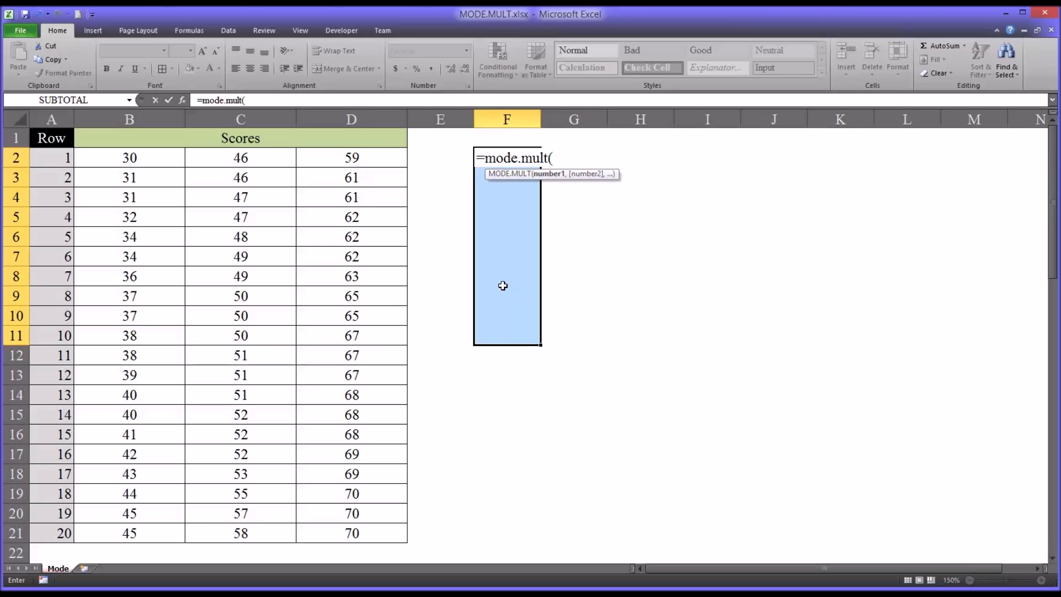
{"action": "left_click_drag", "start_coordinate": [146, 158], "coordinate": [328, 531]}
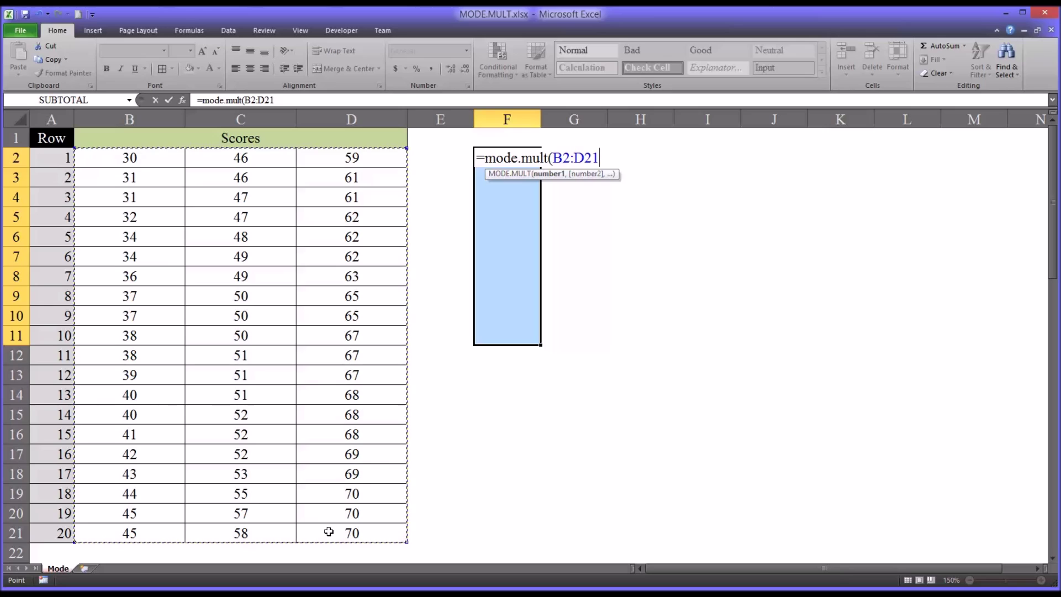
{"action": "type", "text": ")"}
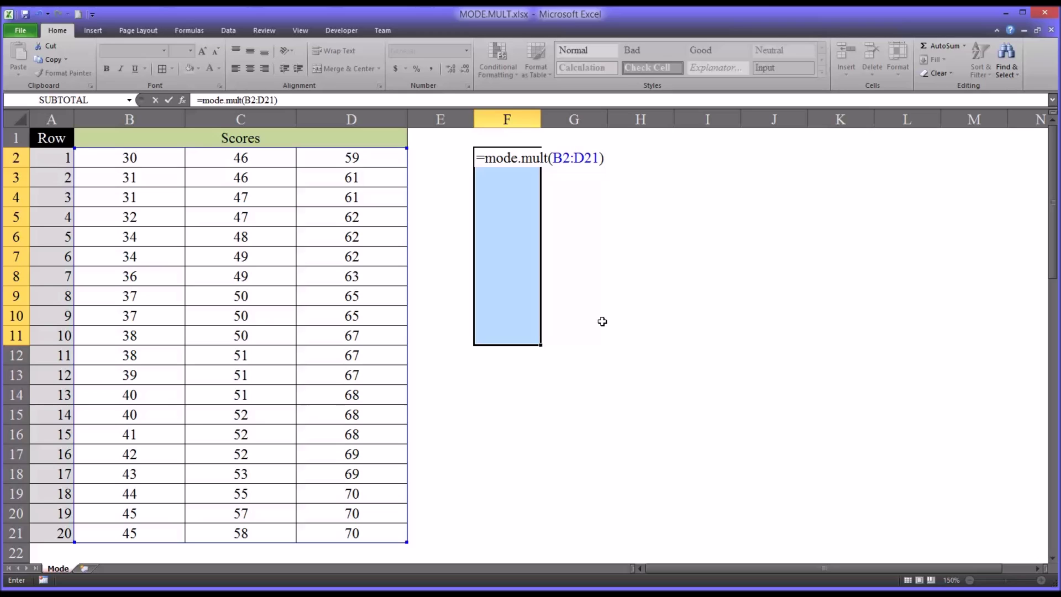
{"action": "key", "text": "ctrl+shift+Return"}
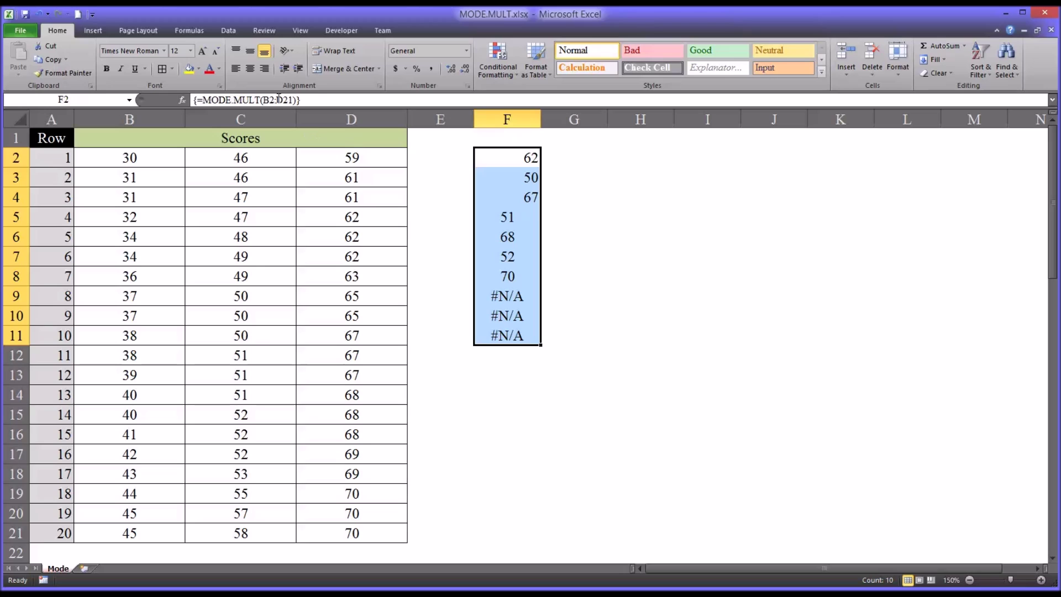
{"action": "left_click", "coordinate": [250, 68]}
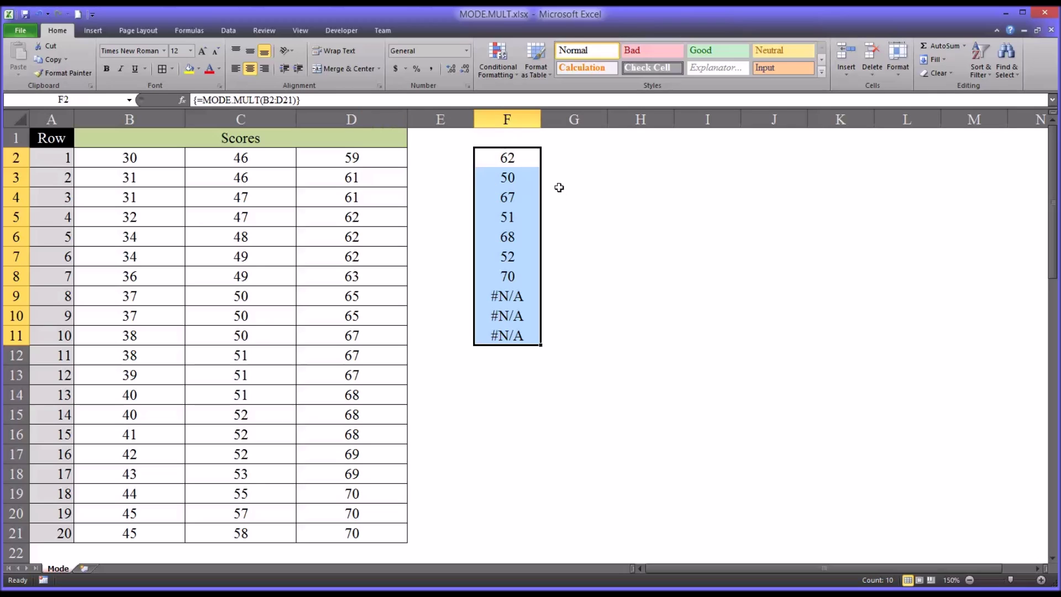
Step: Review the modes in F2:F8 cell by cell, checking the array formula behind each one
{"action": "left_click", "coordinate": [533, 166]}
{"action": "key", "text": "Down"}
{"action": "key", "text": "Down"}
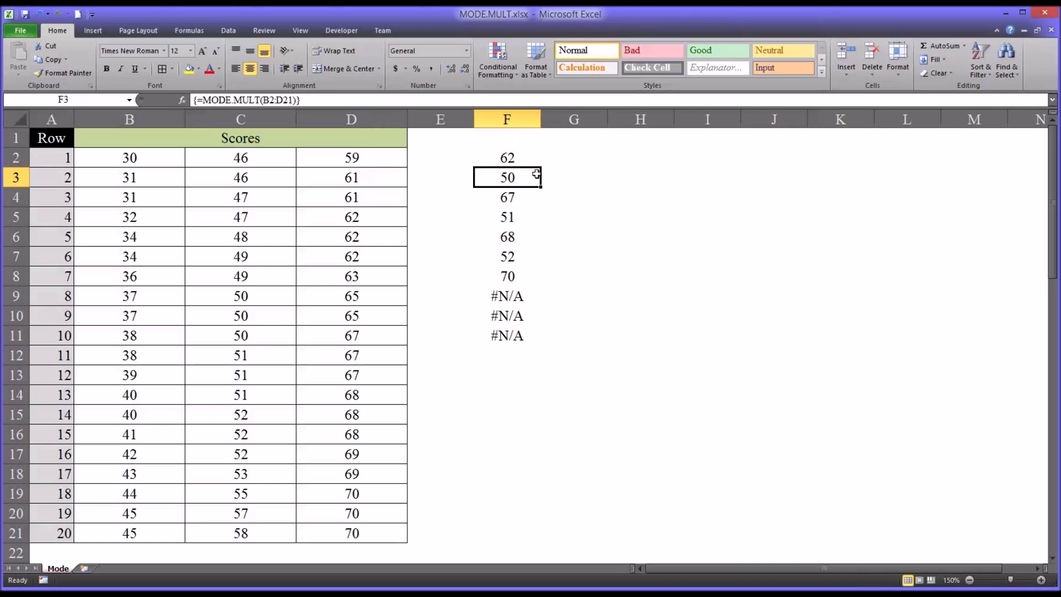
{"action": "key", "text": "Down"}
{"action": "key", "text": "Down"}
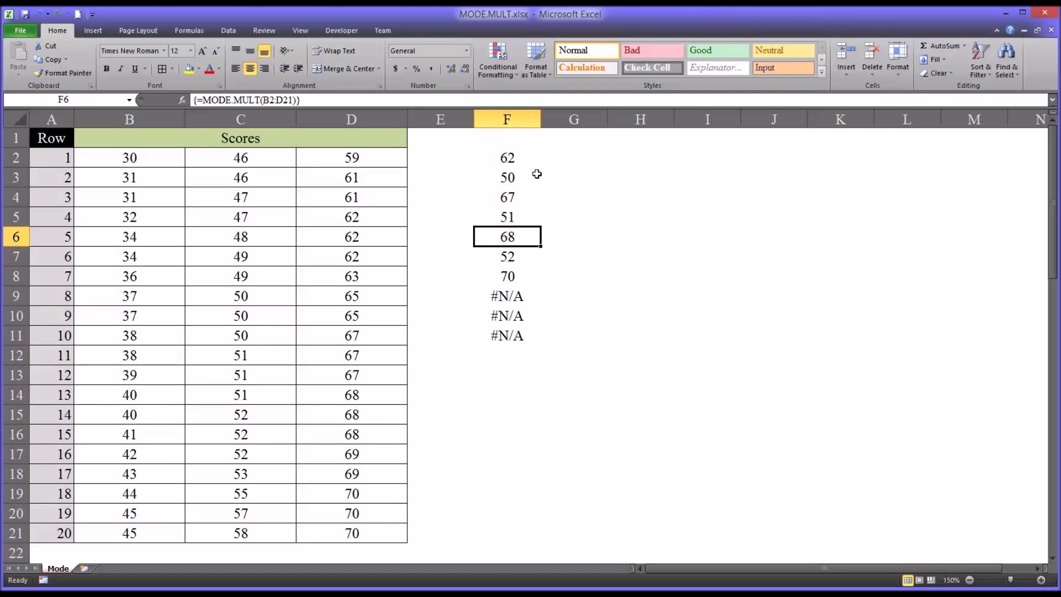
{"action": "key", "text": "Down"}
{"action": "key", "text": "Down"}
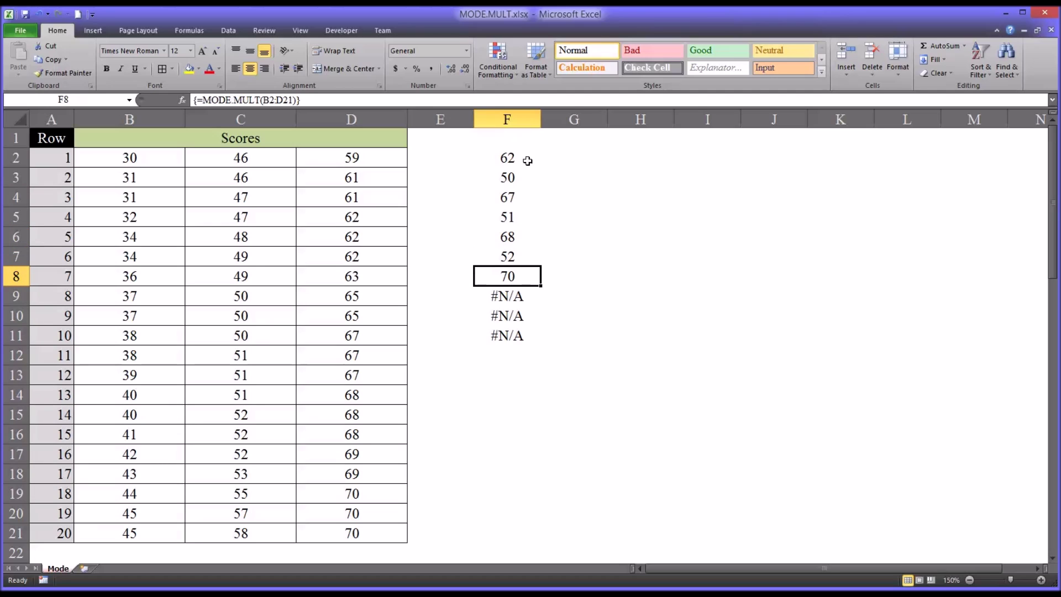
{"action": "left_click", "coordinate": [524, 160]}
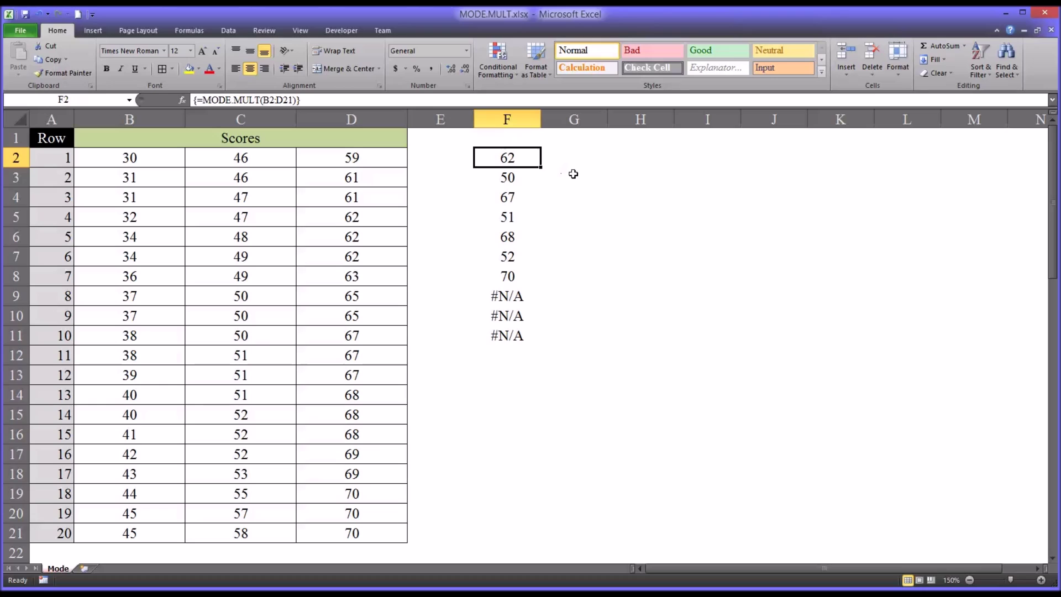
{"action": "key", "text": "Down"}
{"action": "key", "text": "Down"}
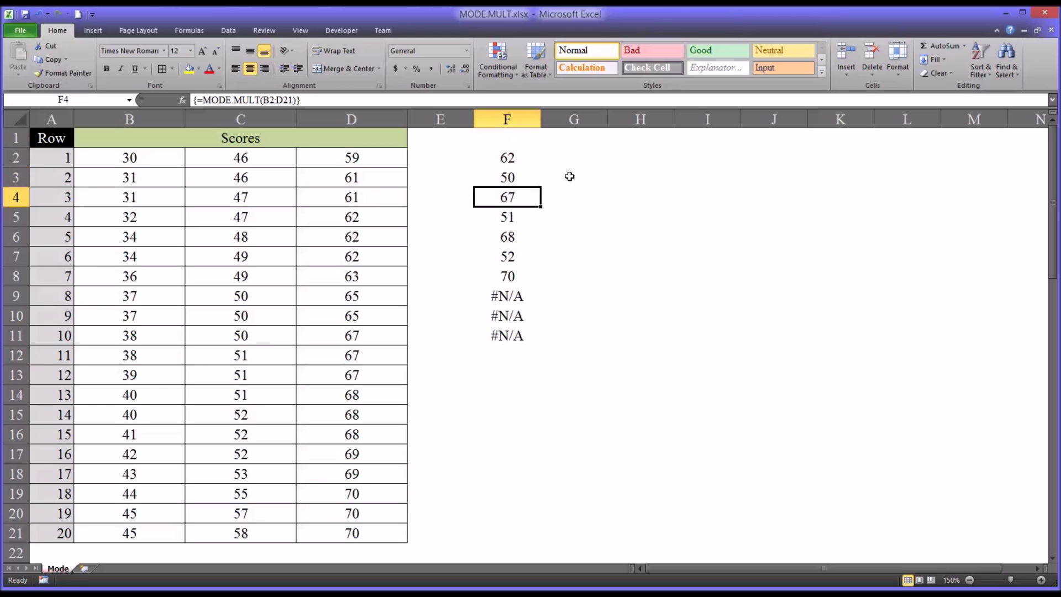
{"action": "key", "text": "Down"}
{"action": "key", "text": "Down"}
{"action": "key", "text": "Down"}
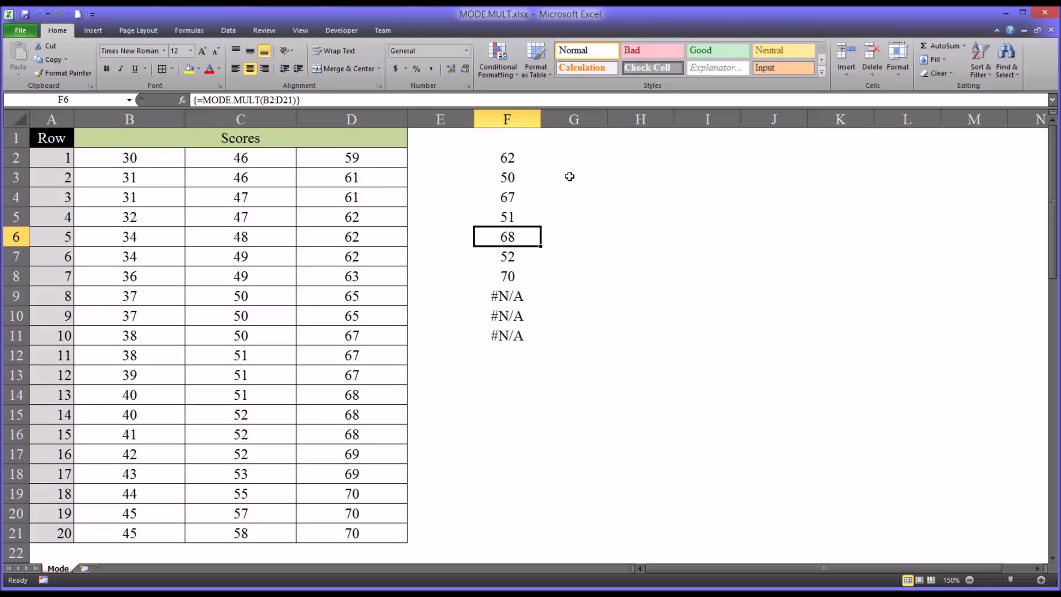
{"action": "key", "text": "Down"}
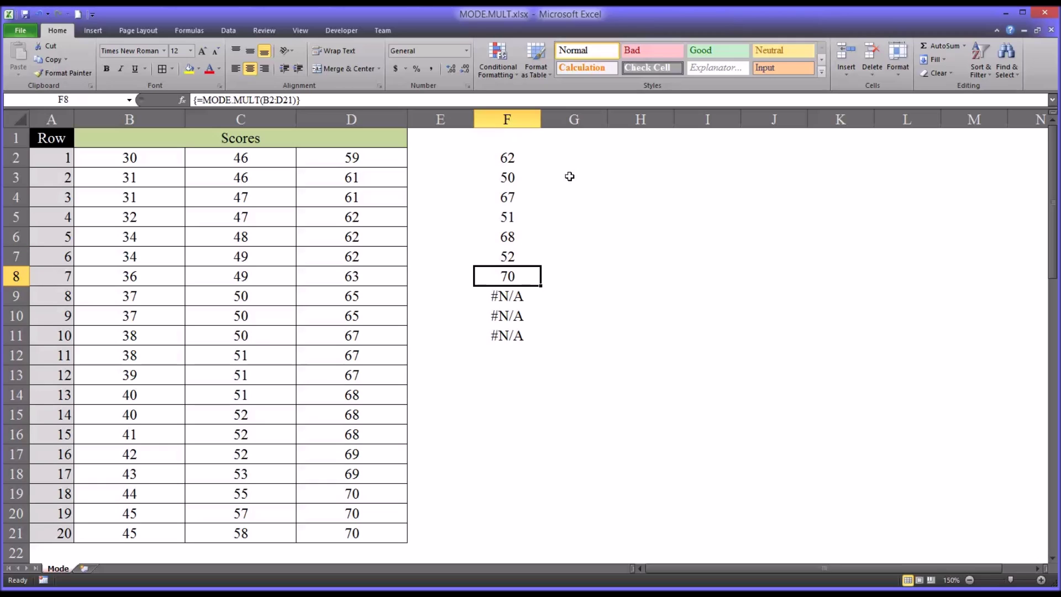
{"action": "left_click_drag", "start_coordinate": [513, 160], "coordinate": [519, 276]}
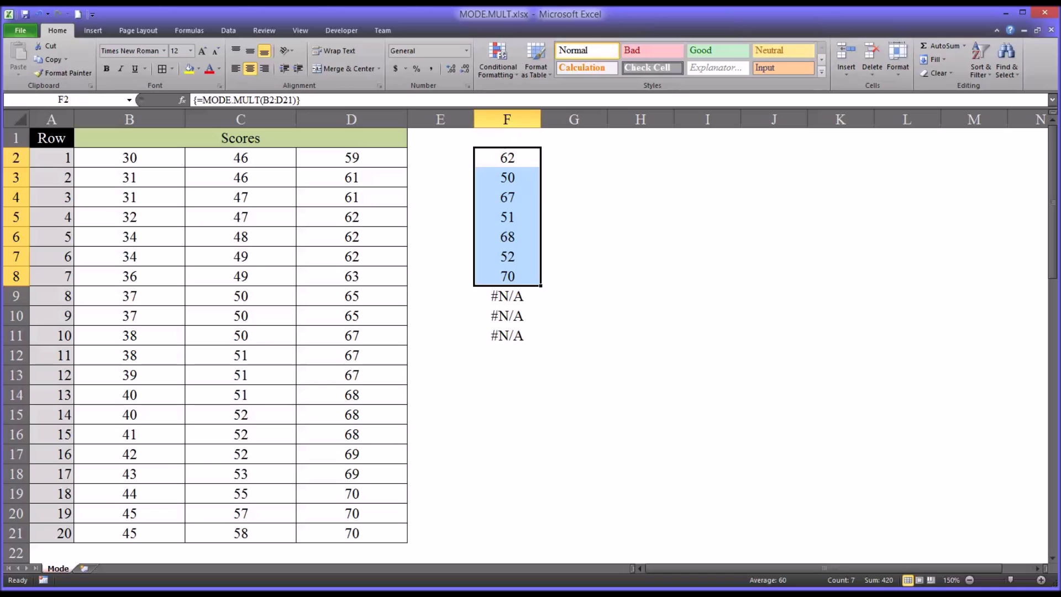
Step: Examine the remaining array cells from F9 down and compare them with the formula in F2
{"action": "left_click", "coordinate": [519, 298]}
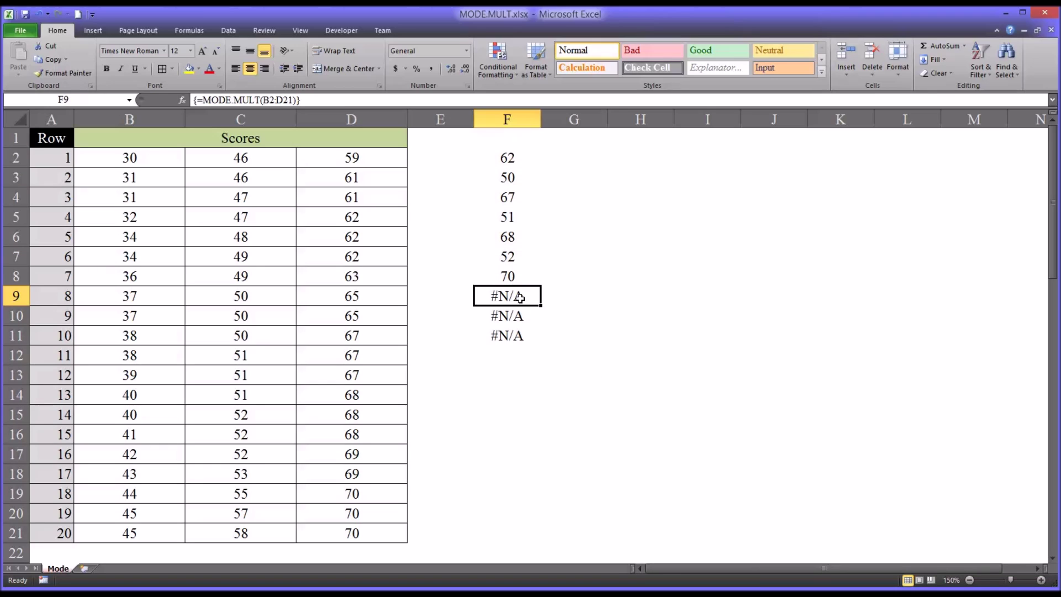
{"action": "key", "text": "Down"}
{"action": "key", "text": "Down"}
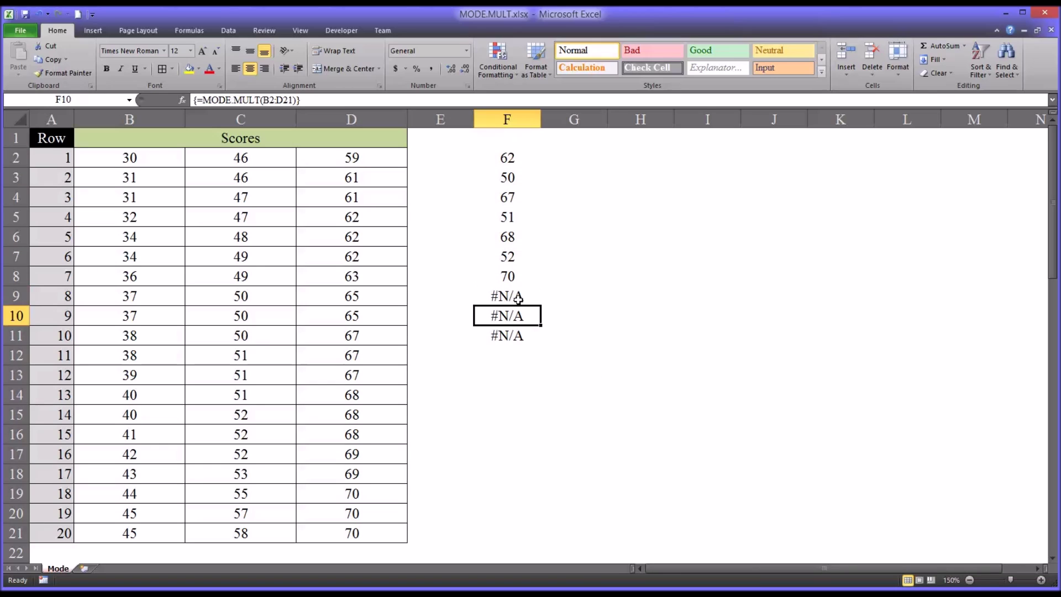
{"action": "key", "text": "Up"}
{"action": "key", "text": "Up"}
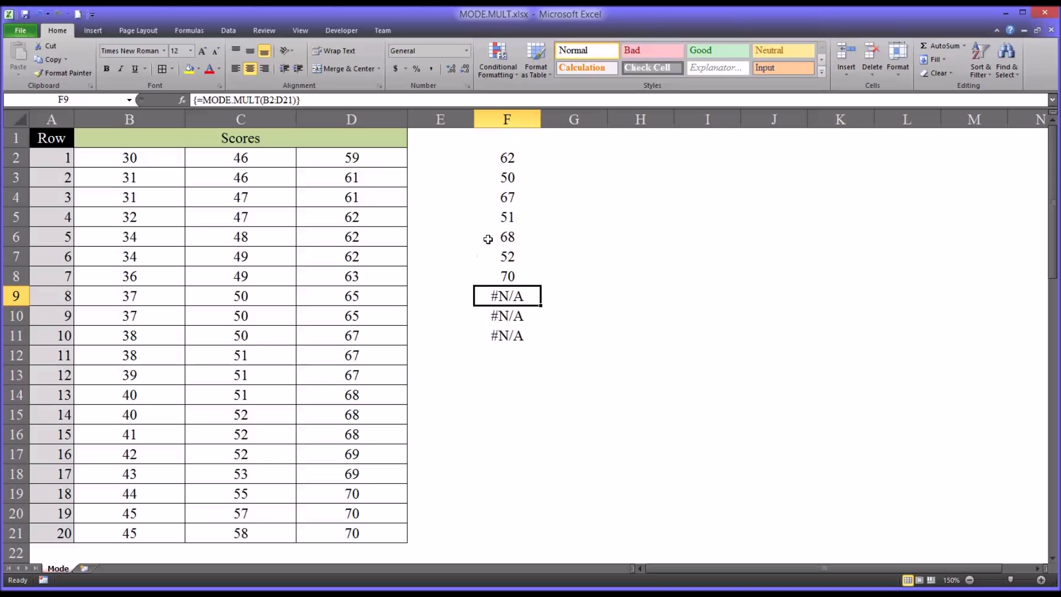
{"action": "left_click", "coordinate": [485, 160]}
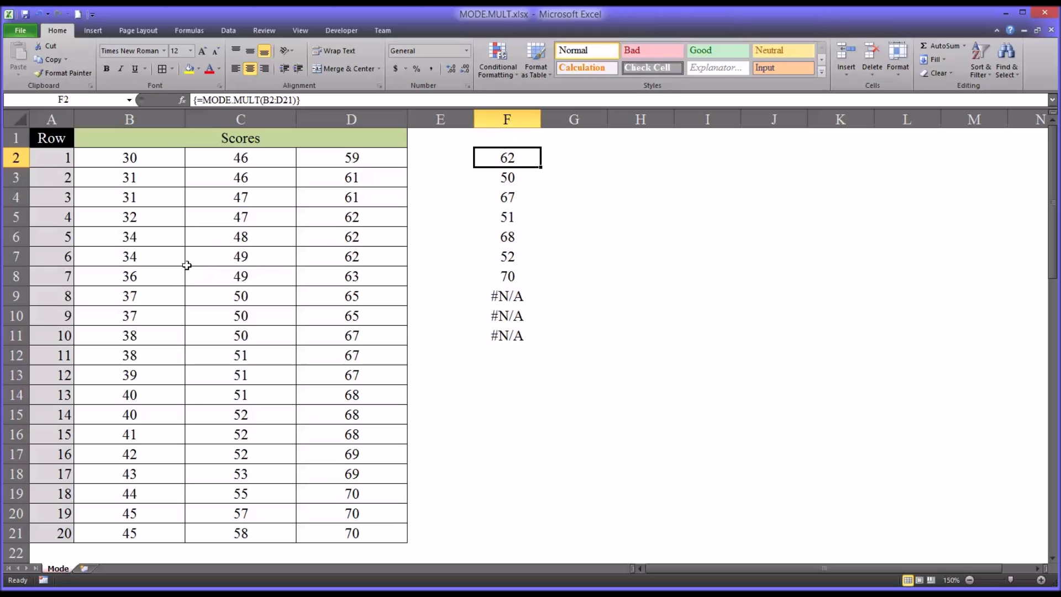
Step: Set the score in B8 to 37 and compare B8:B10 with the modes listed in column F
{"action": "left_click", "coordinate": [111, 277]}
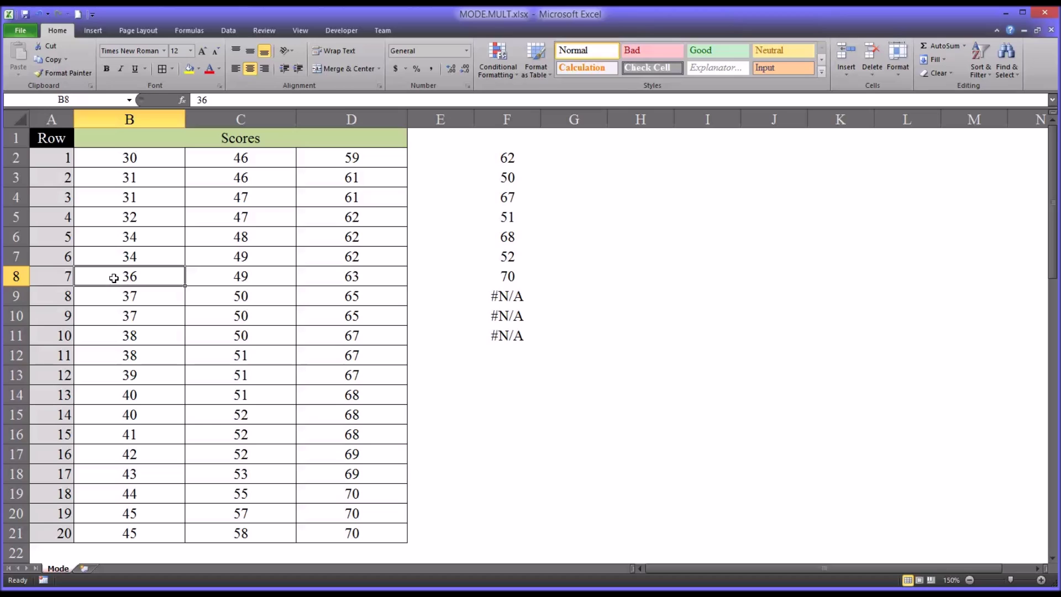
{"action": "type", "text": "37"}
{"action": "key", "text": "Return"}
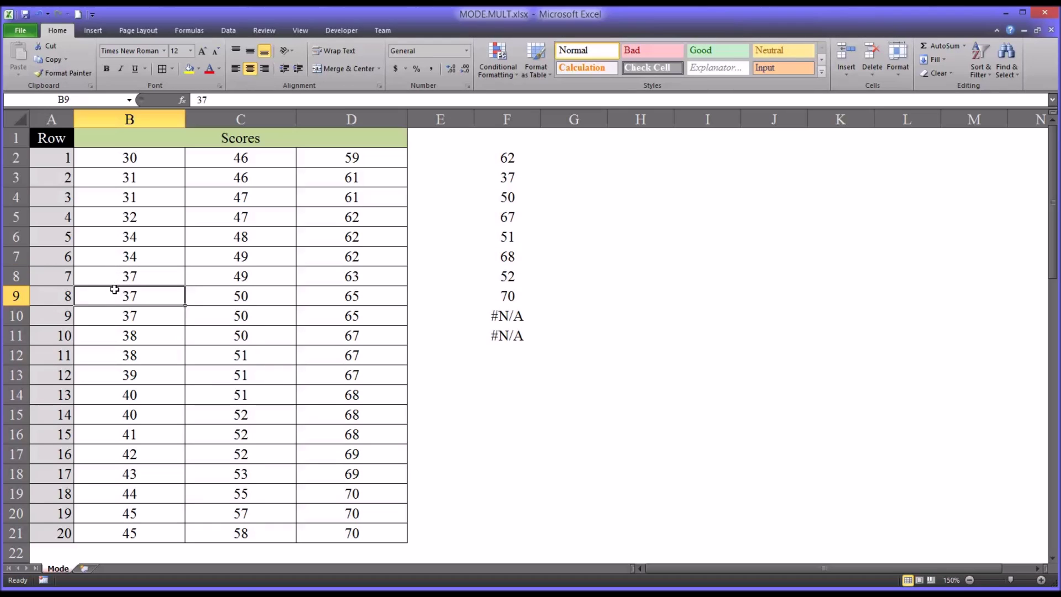
{"action": "left_click_drag", "start_coordinate": [113, 277], "coordinate": [119, 312]}
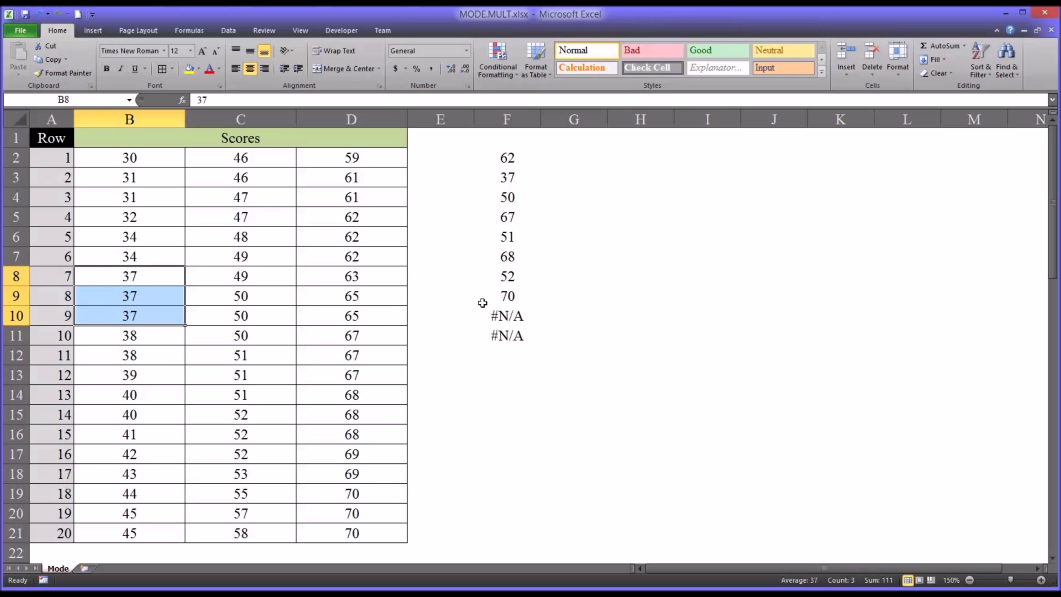
{"action": "left_click_drag", "start_coordinate": [495, 318], "coordinate": [493, 334]}
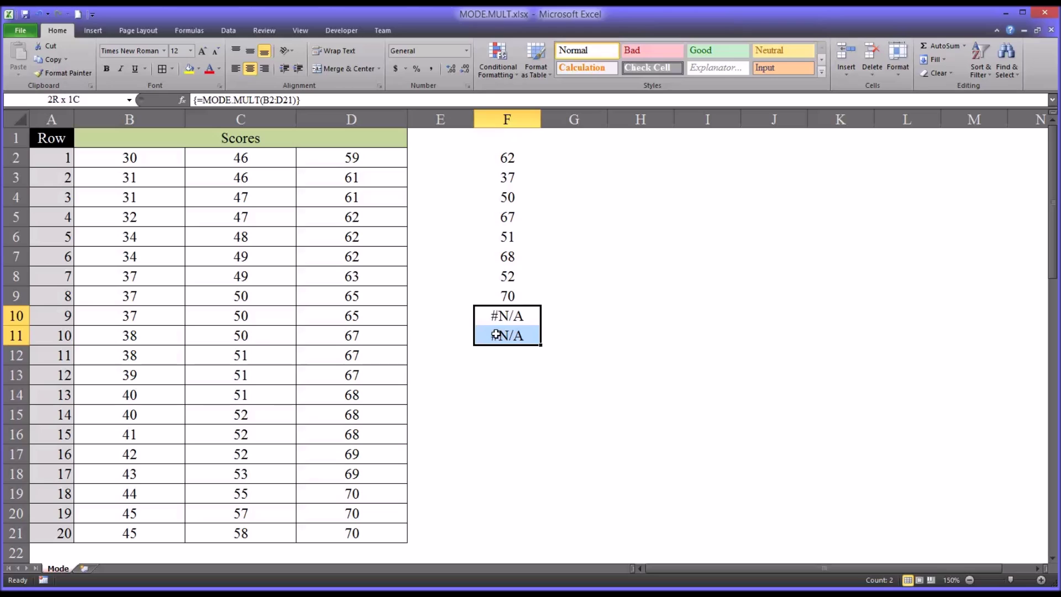
{"action": "left_click", "coordinate": [491, 180]}
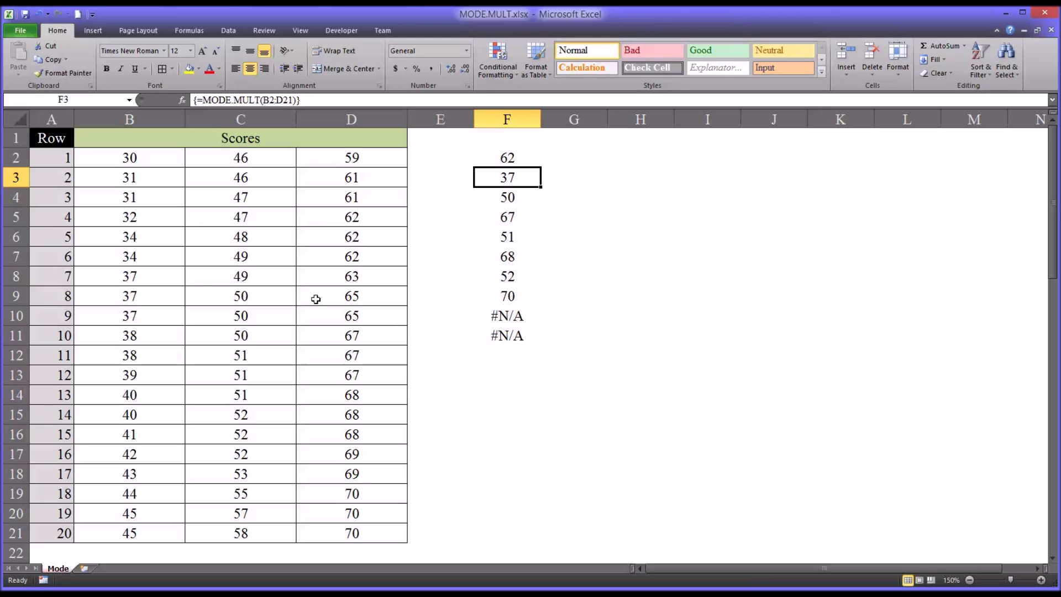
Step: Set the score in B7 to 37 and compare the modes in F2:F11 with the scores in B2:D21
{"action": "left_click", "coordinate": [130, 255]}
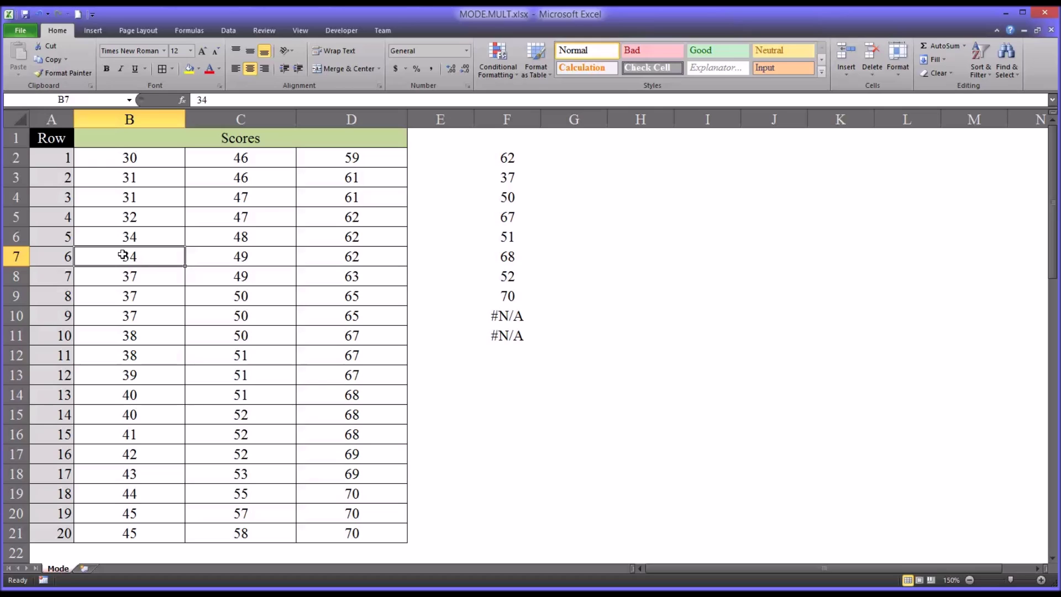
{"action": "type", "text": "37"}
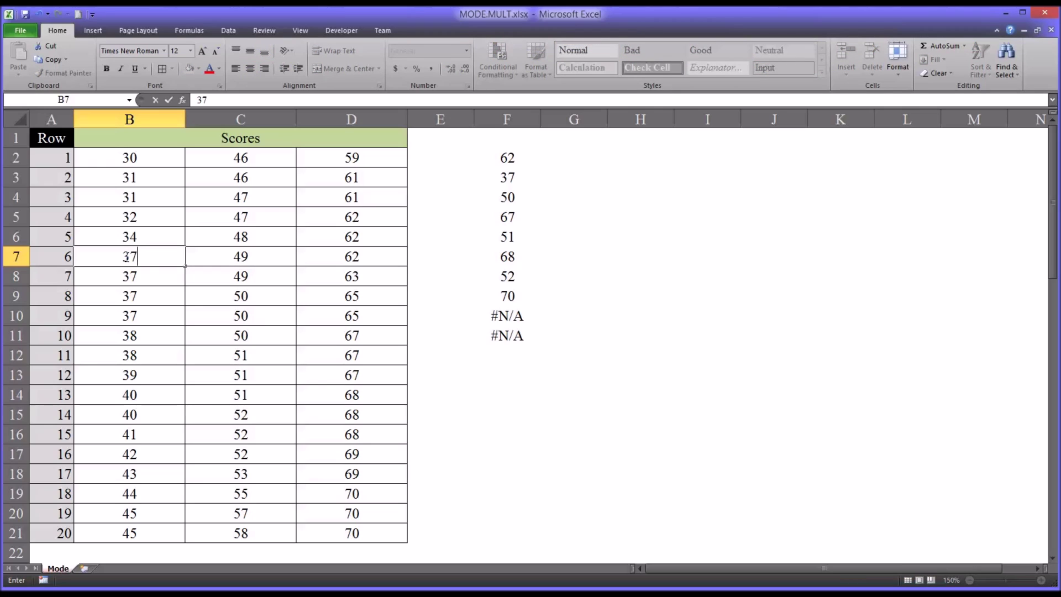
{"action": "key", "text": "Return"}
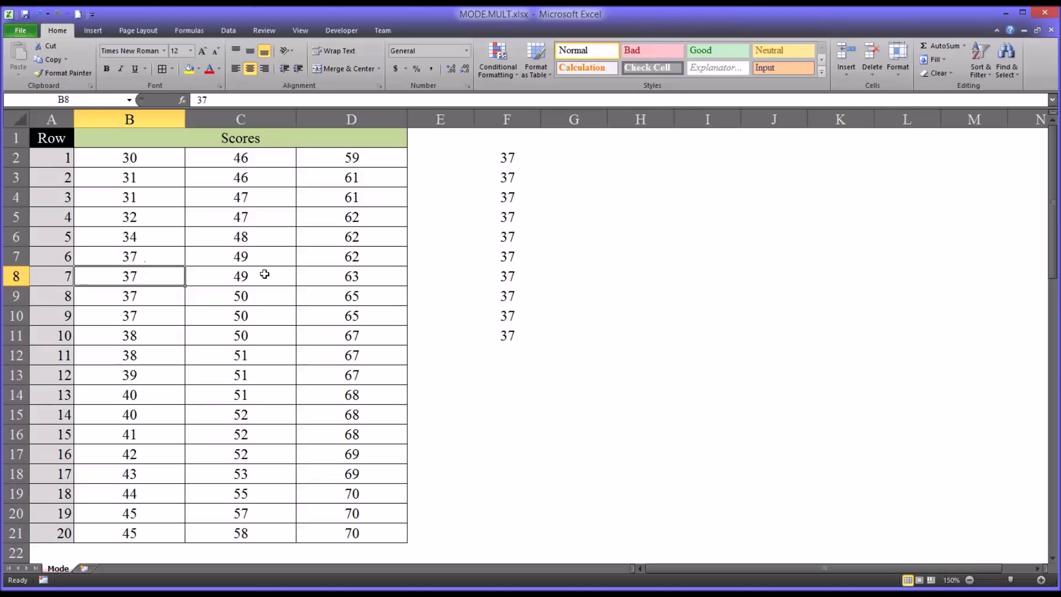
{"action": "left_click", "coordinate": [494, 167]}
{"action": "left_click_drag", "start_coordinate": [494, 167], "coordinate": [485, 339]}
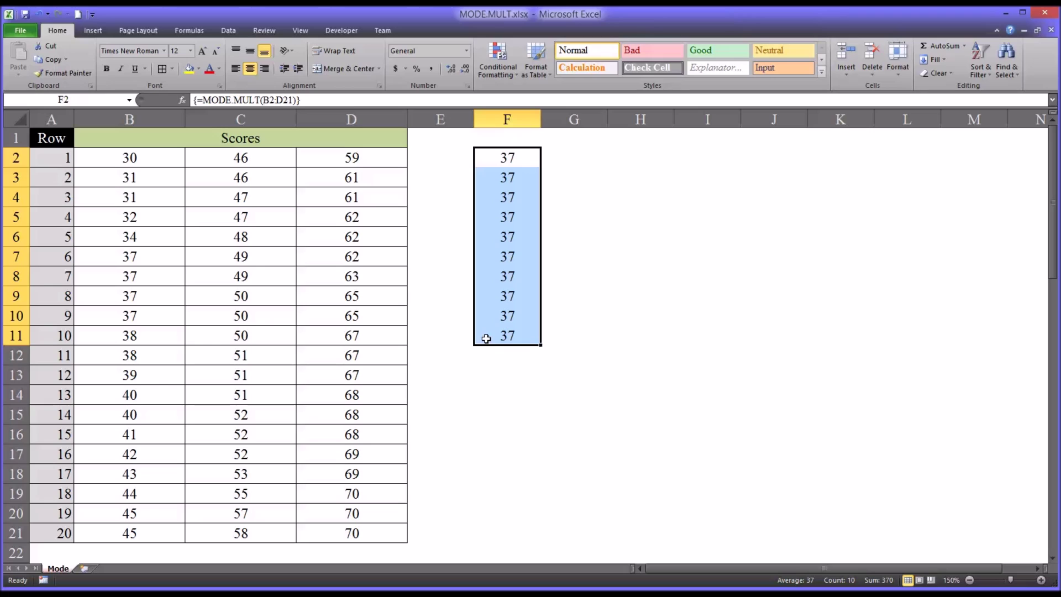
{"action": "left_click_drag", "start_coordinate": [154, 255], "coordinate": [179, 298]}
{"action": "left_click_drag", "start_coordinate": [495, 158], "coordinate": [487, 329]}
{"action": "left_click_drag", "start_coordinate": [141, 160], "coordinate": [335, 529]}
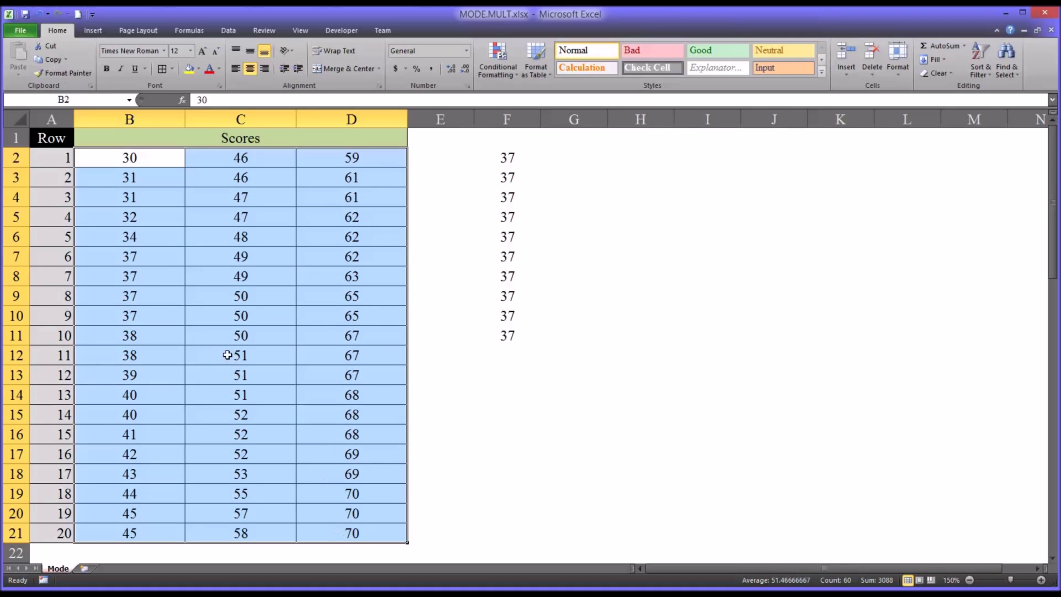
Step: Restore the score in B7 to 34
{"action": "left_click", "coordinate": [150, 260]}
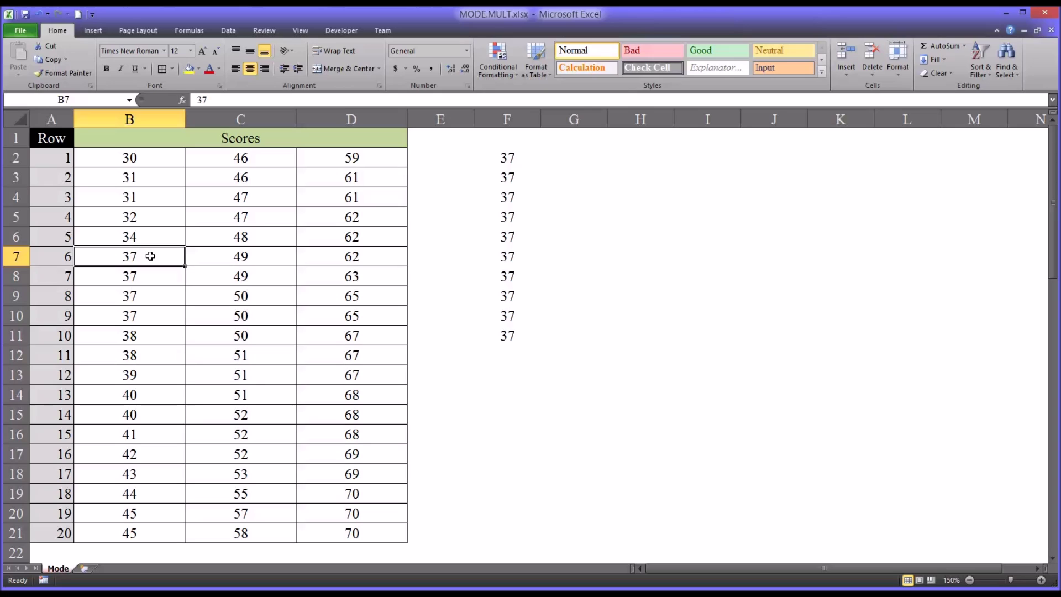
{"action": "type", "text": "34"}
{"action": "key", "text": "Return"}
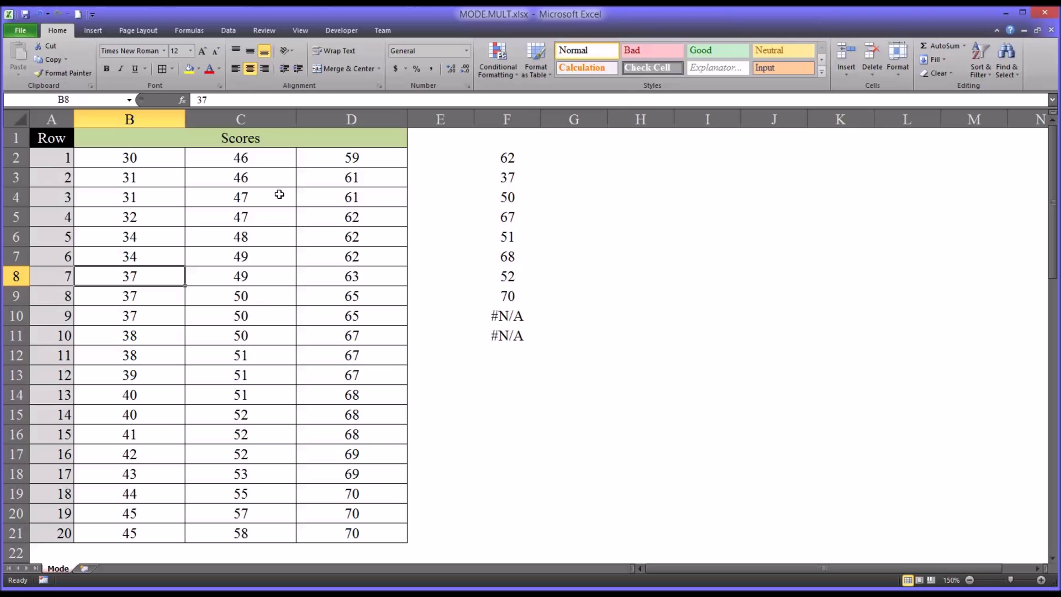
Step: Add the heading Mode in F1 above the array formula results in F2:F11
{"action": "left_click_drag", "start_coordinate": [156, 162], "coordinate": [342, 527]}
{"action": "mouse_move", "coordinate": [495, 160]}
{"action": "left_mouse_down"}
{"action": "mouse_move", "coordinate": [484, 249]}
{"action": "mouse_move", "coordinate": [489, 331]}
{"action": "mouse_move", "coordinate": [480, 164]}
{"action": "left_mouse_up"}
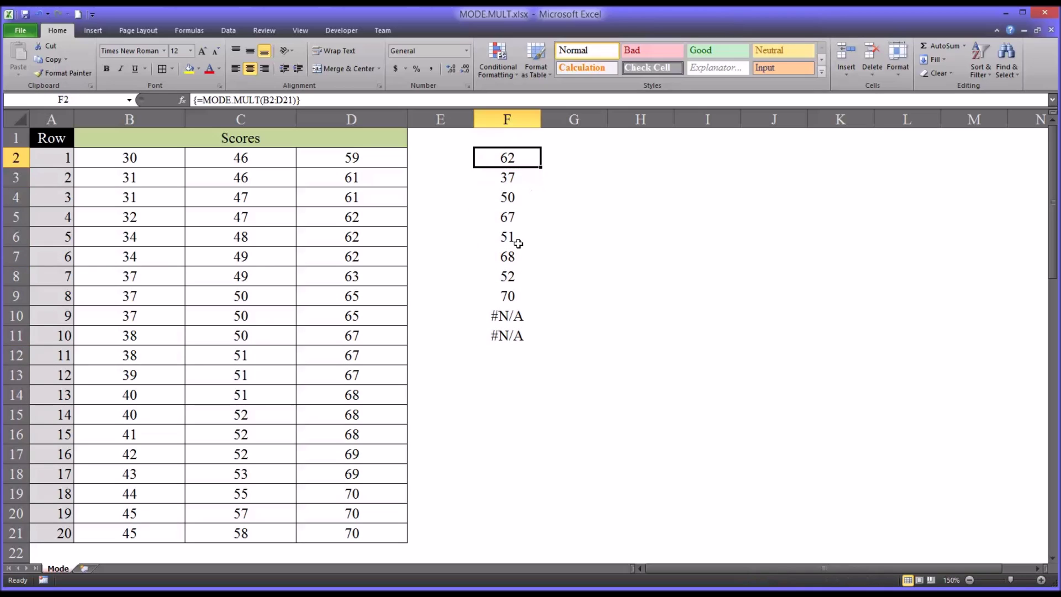
{"action": "key", "text": "Right"}
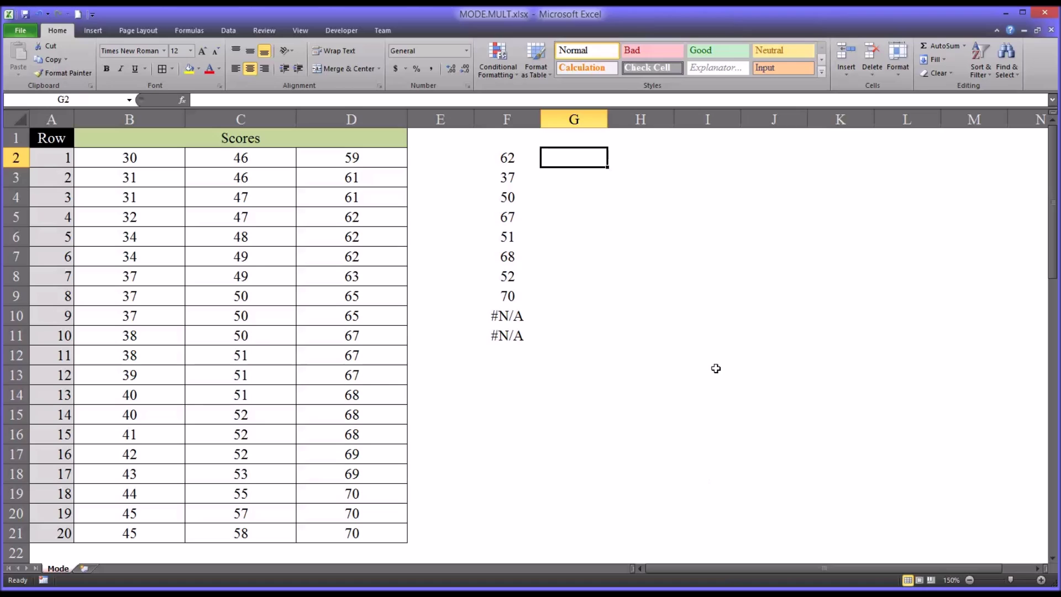
{"action": "left_click", "coordinate": [513, 139]}
{"action": "type", "text": "Mode"}
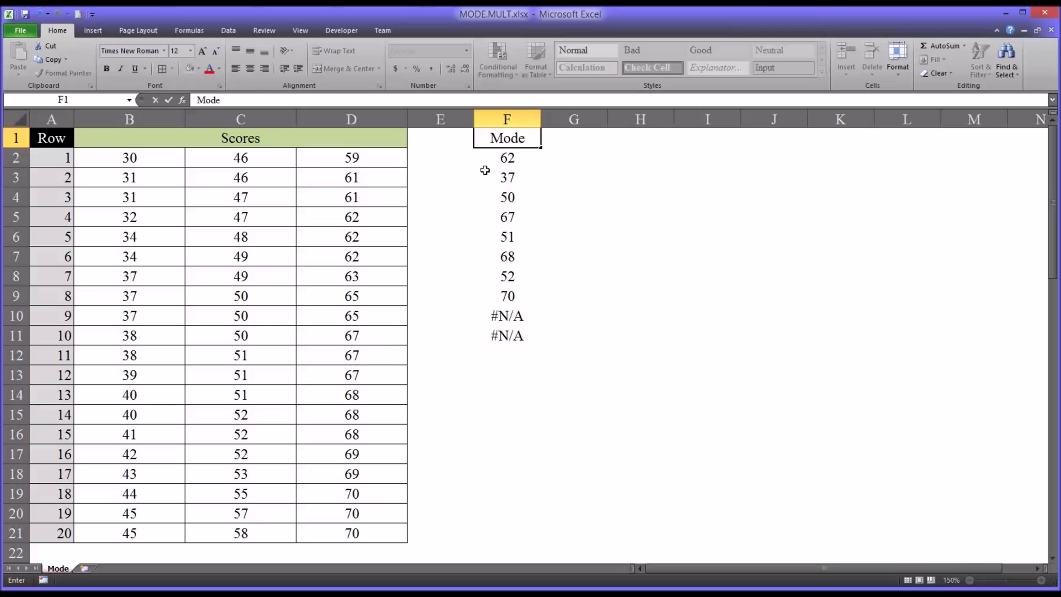
{"action": "left_click", "coordinate": [485, 170]}
{"action": "left_click_drag", "start_coordinate": [484, 161], "coordinate": [493, 329]}
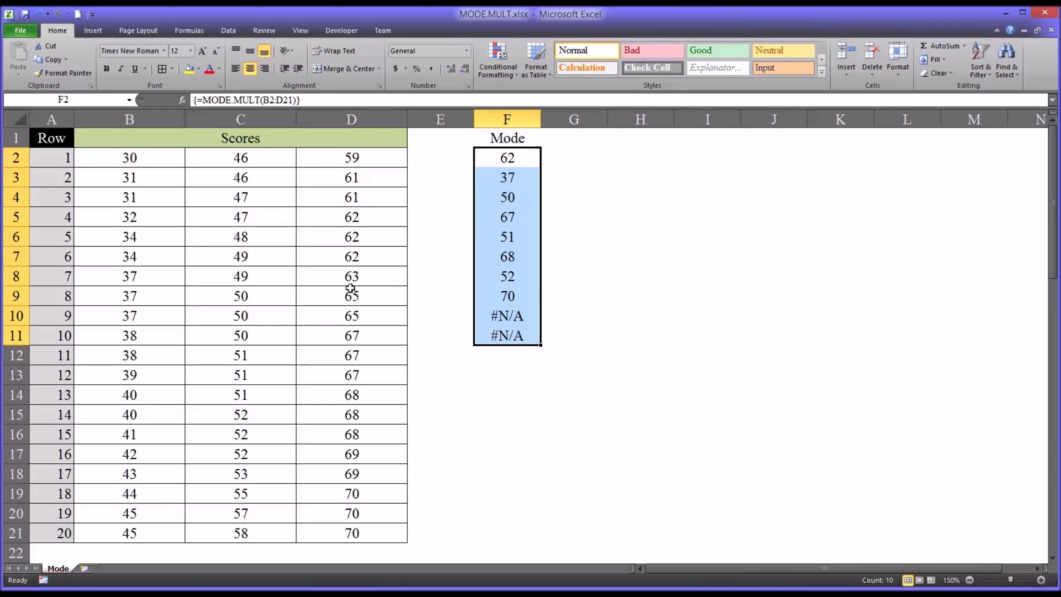
Step: Narrow column G to a slim spacer and enter a centred heading Count in H1
{"action": "left_click_drag", "start_coordinate": [610, 126], "coordinate": [560, 126]}
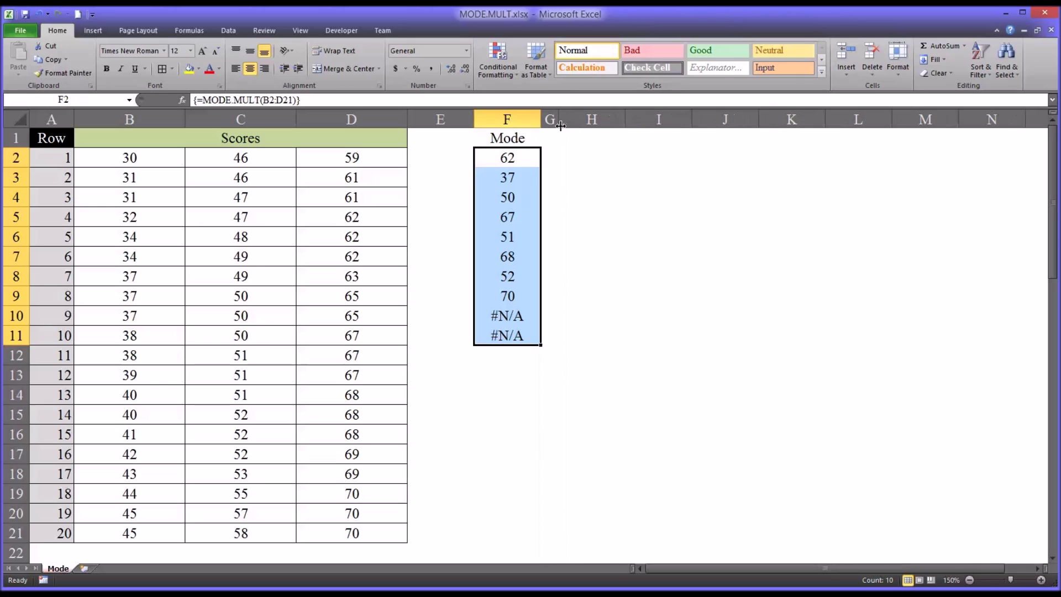
{"action": "left_click", "coordinate": [594, 143]}
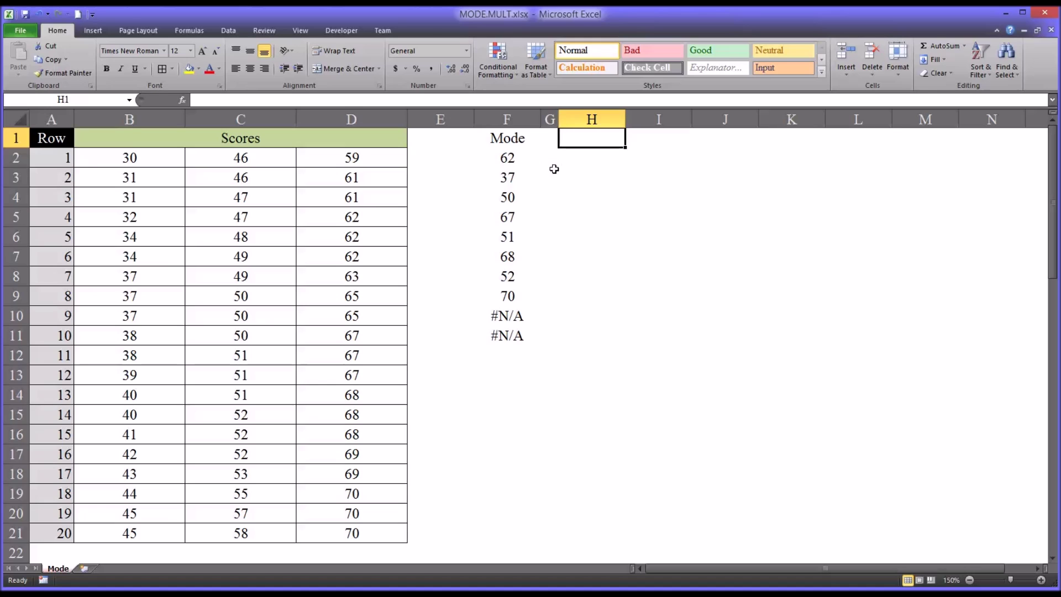
{"action": "type", "text": "Count"}
{"action": "key", "text": "Return"}
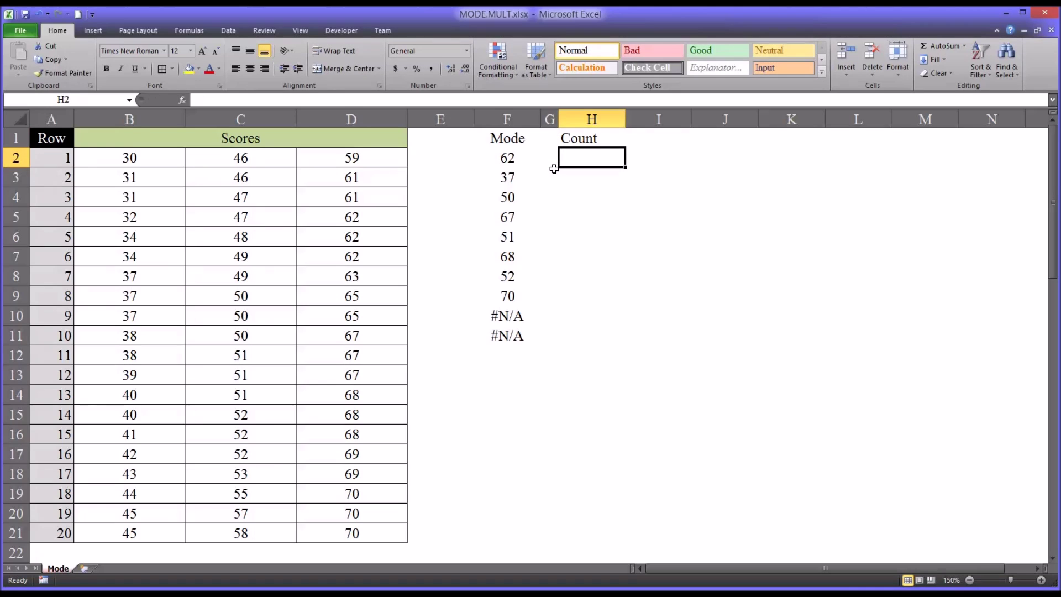
{"action": "left_click", "coordinate": [587, 139]}
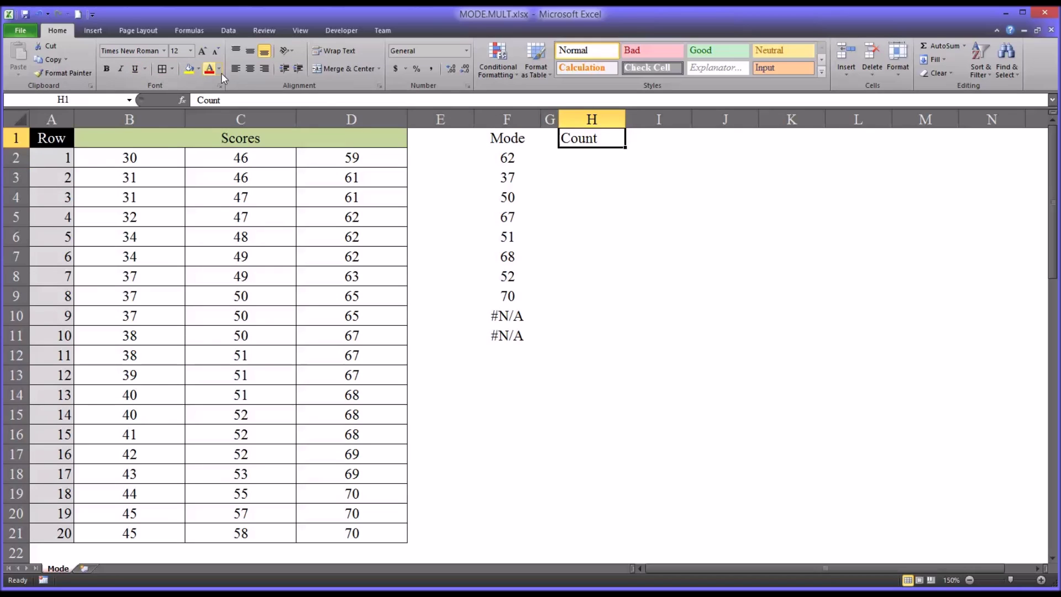
{"action": "left_click", "coordinate": [250, 68]}
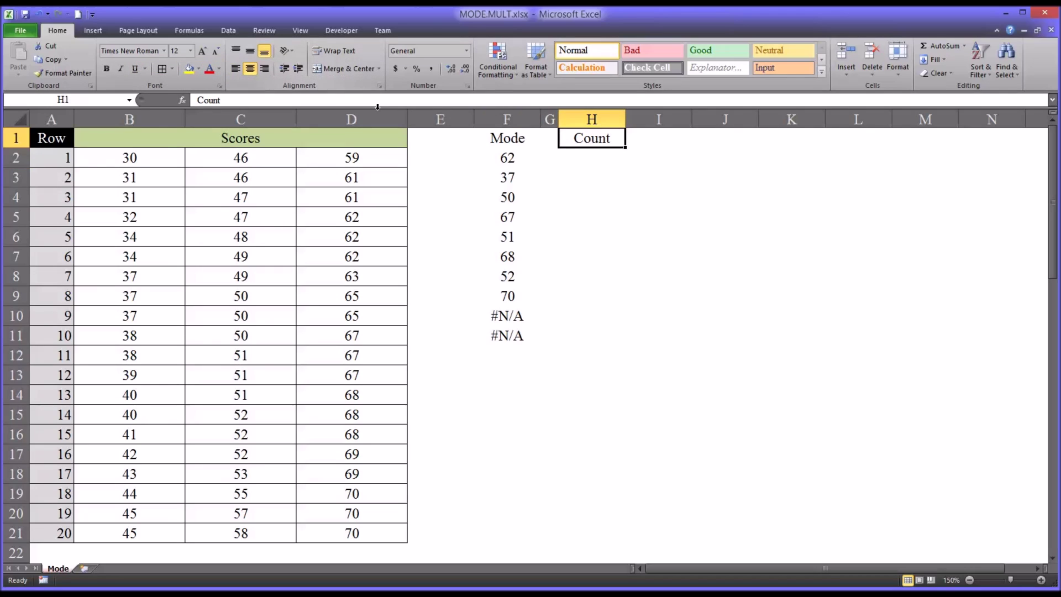
{"action": "left_click", "coordinate": [583, 162]}
{"action": "left_click_drag", "start_coordinate": [558, 119], "coordinate": [580, 119]}
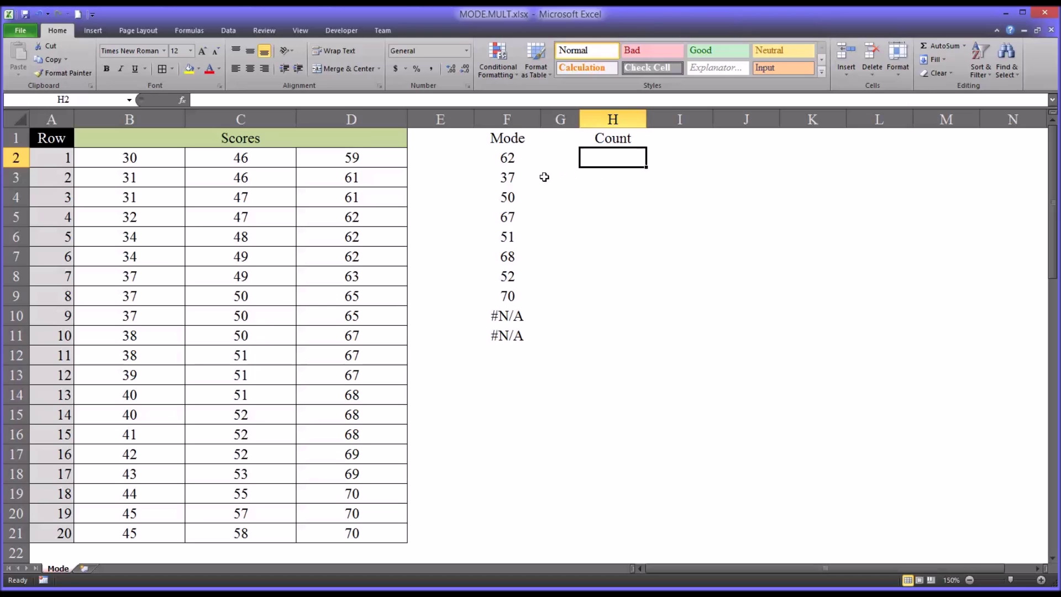
Step: Enter =COUNTIF(B2:D21,F2) in H2 to count how often the first mode occurs in the scores
{"action": "left_click", "coordinate": [513, 158]}
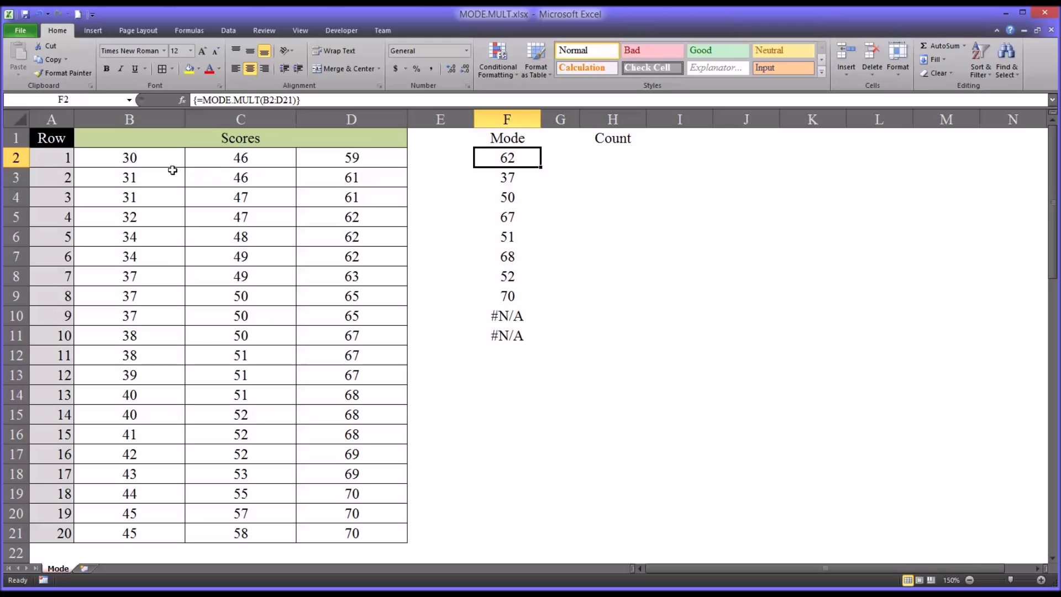
{"action": "left_click_drag", "start_coordinate": [163, 161], "coordinate": [352, 526]}
{"action": "left_click", "coordinate": [603, 157]}
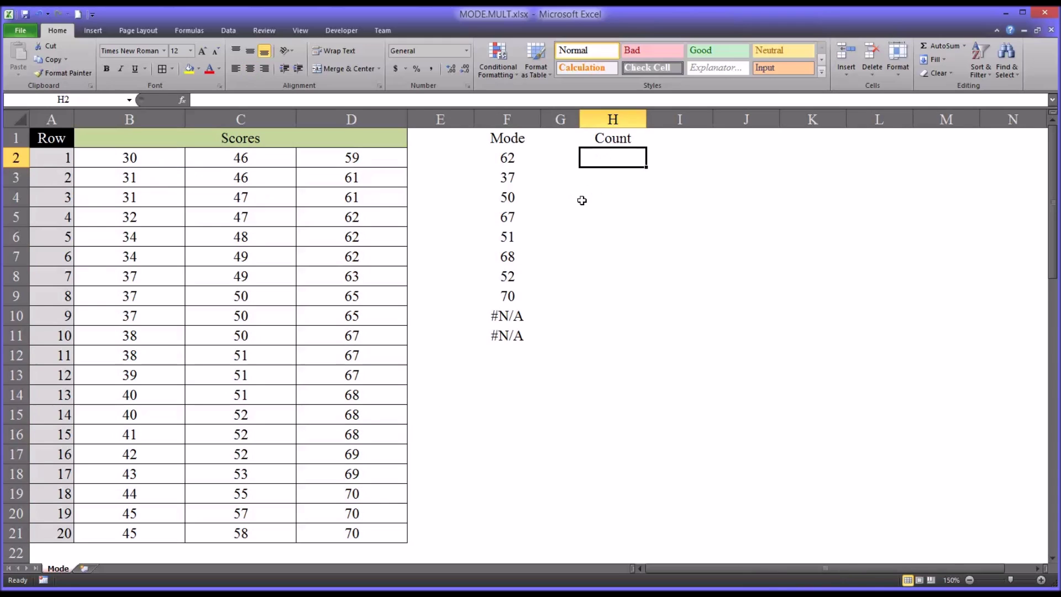
{"action": "type", "text": "=count"}
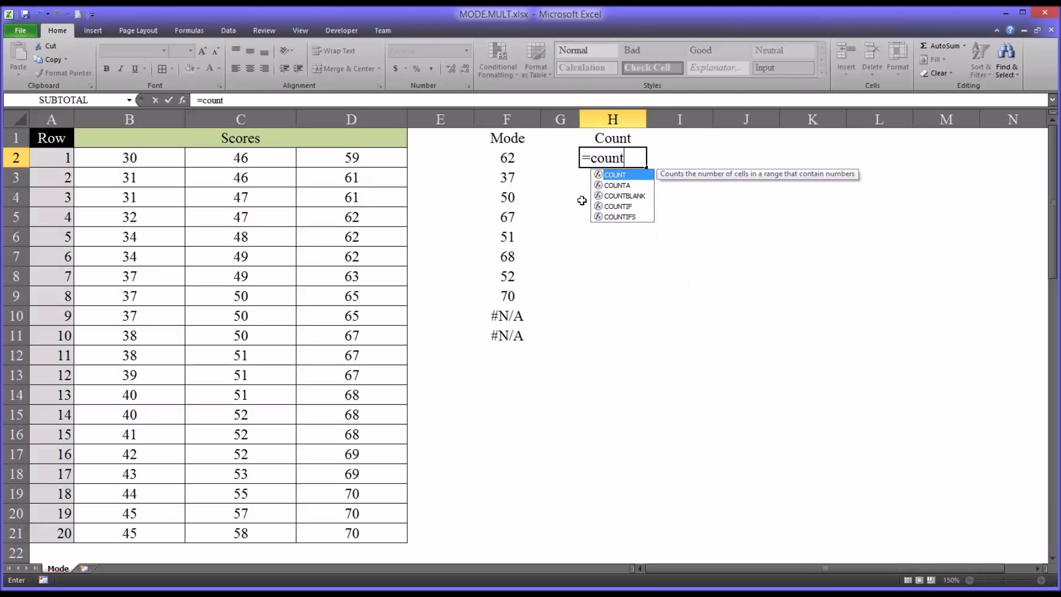
{"action": "type", "text": "if("}
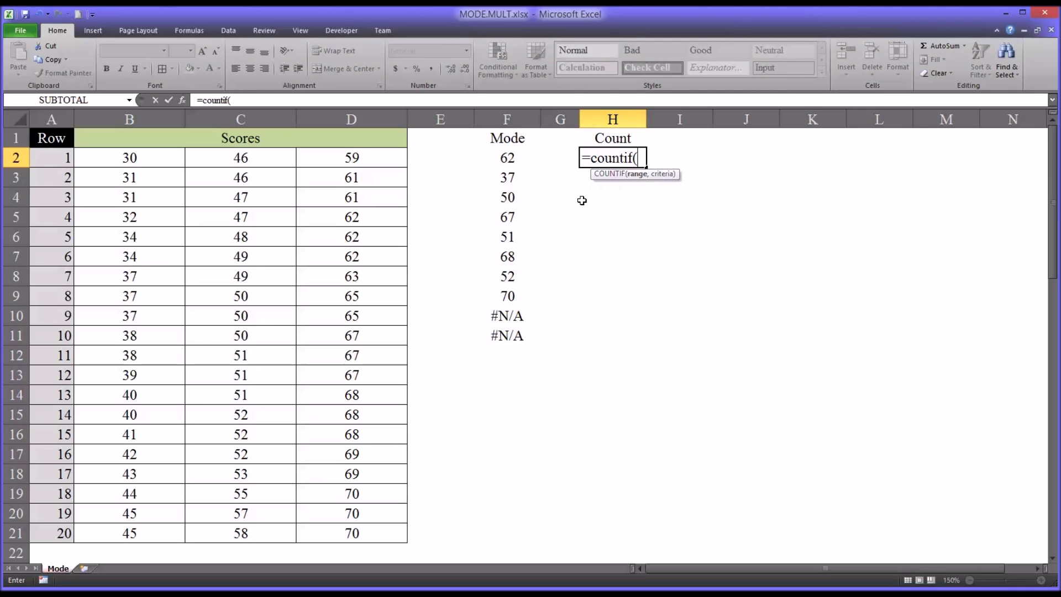
{"action": "left_click_drag", "start_coordinate": [139, 160], "coordinate": [318, 529]}
{"action": "type", "text": ","}
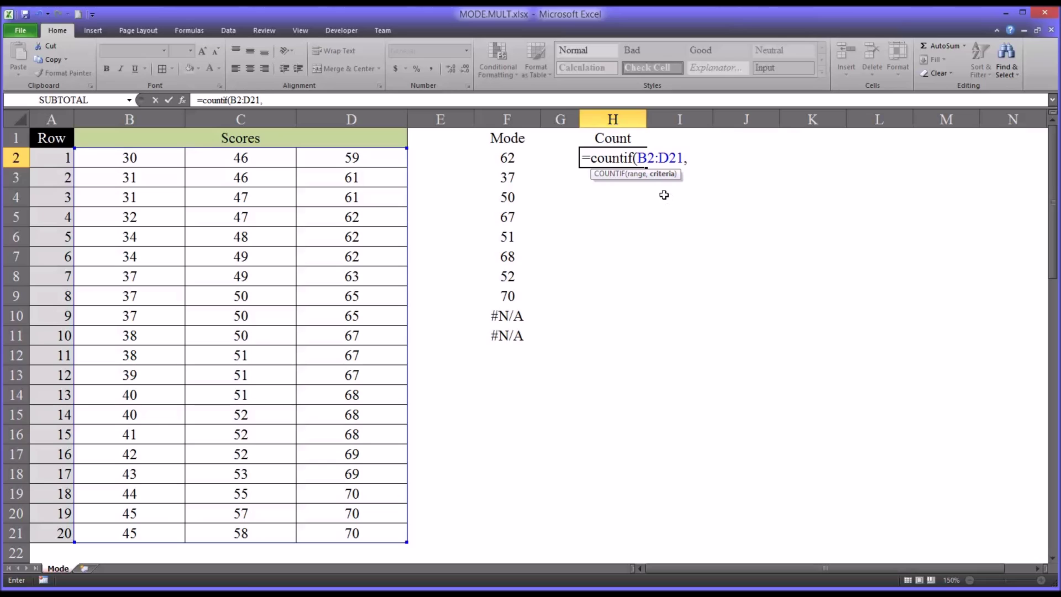
{"action": "left_click", "coordinate": [498, 159]}
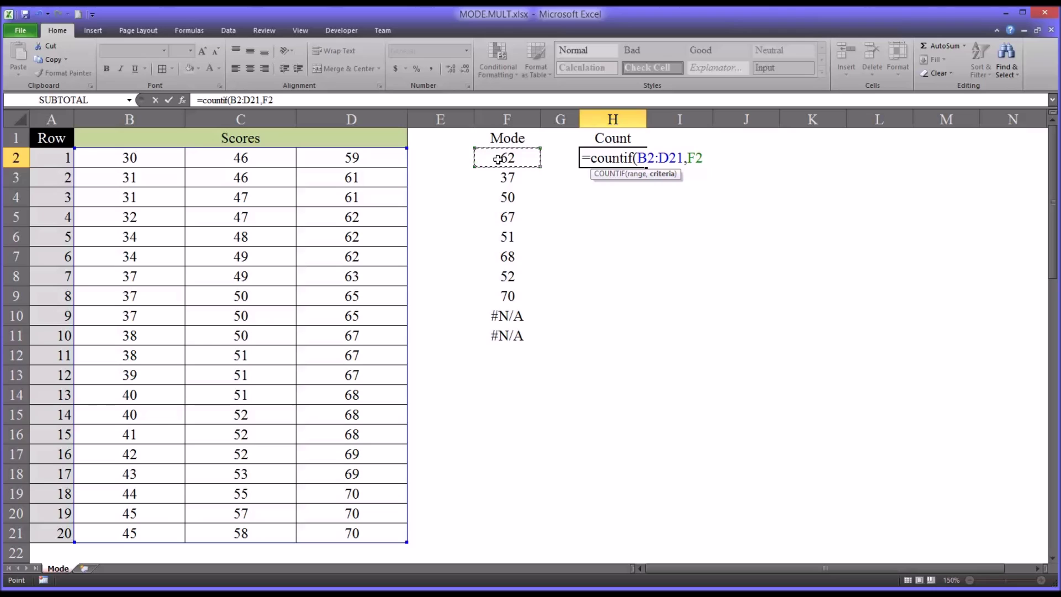
{"action": "key", "text": "Return"}
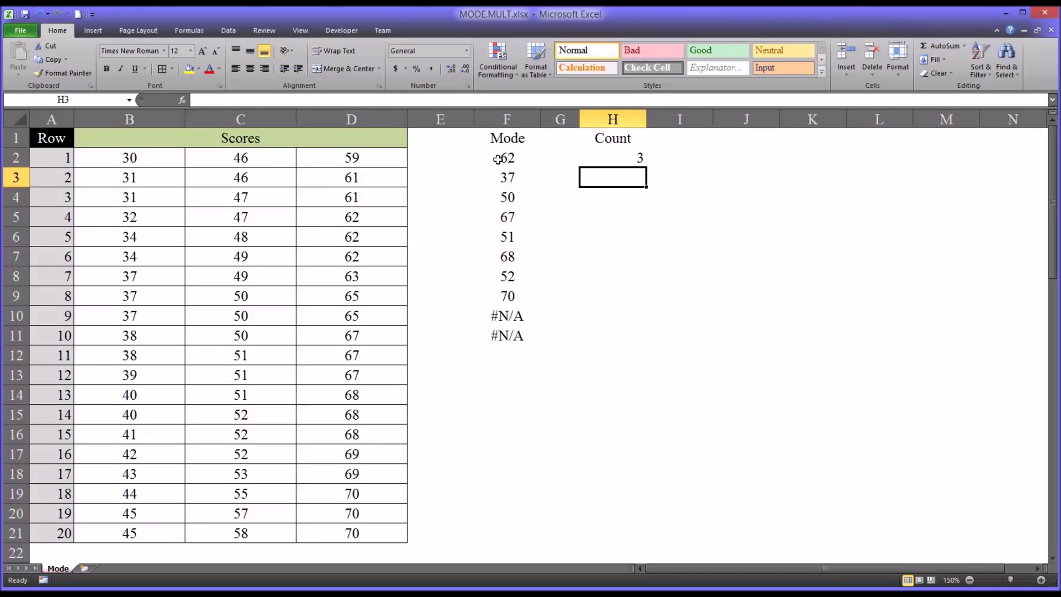
Step: Centre the contents of the whole Count column H
{"action": "left_click", "coordinate": [610, 155]}
{"action": "left_click", "coordinate": [612, 119]}
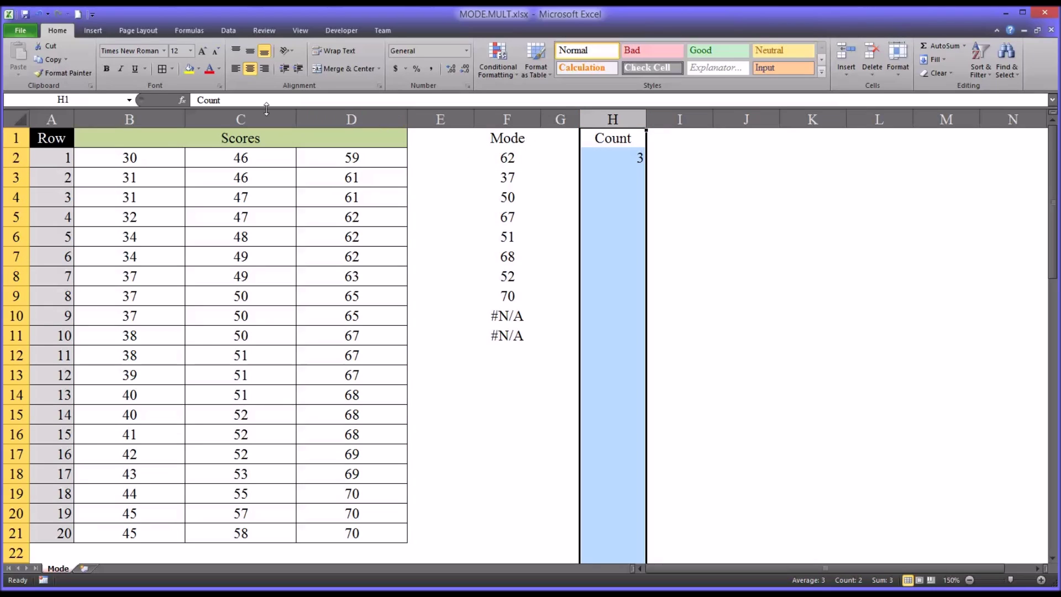
{"action": "left_click", "coordinate": [236, 68]}
{"action": "left_click", "coordinate": [250, 68]}
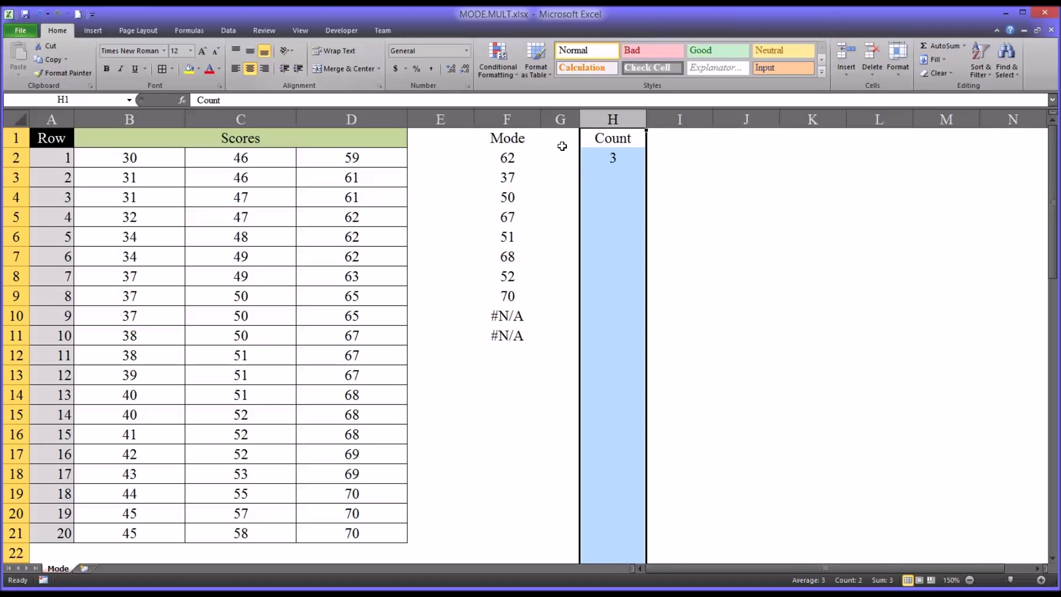
Step: Make the score range in H2's COUNTIF formula absolute as $B$2:$D$21, leaving the F2 criterion relative
{"action": "left_click", "coordinate": [586, 157]}
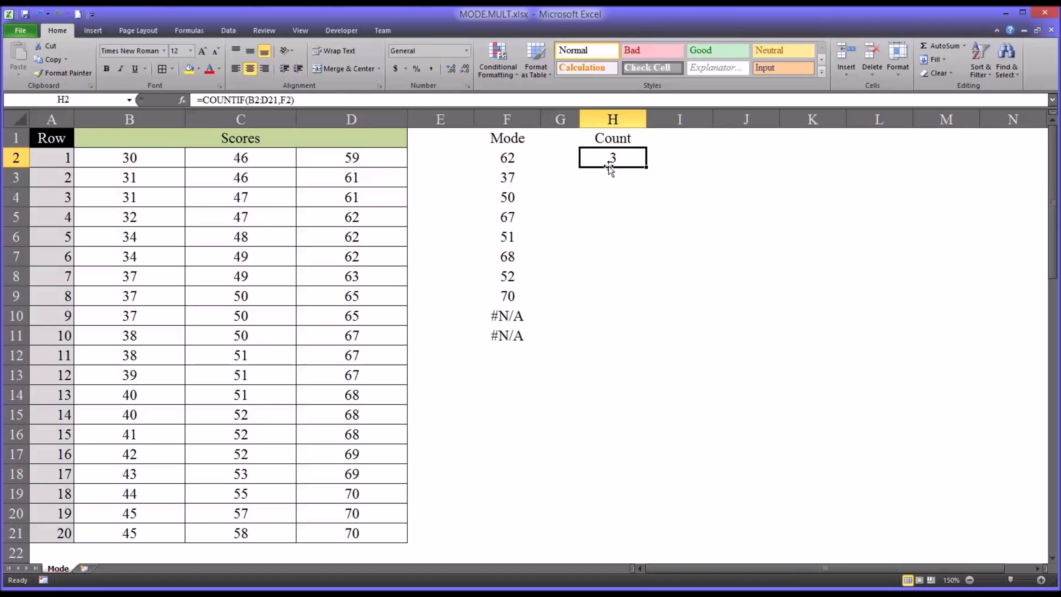
{"action": "left_click", "coordinate": [523, 159]}
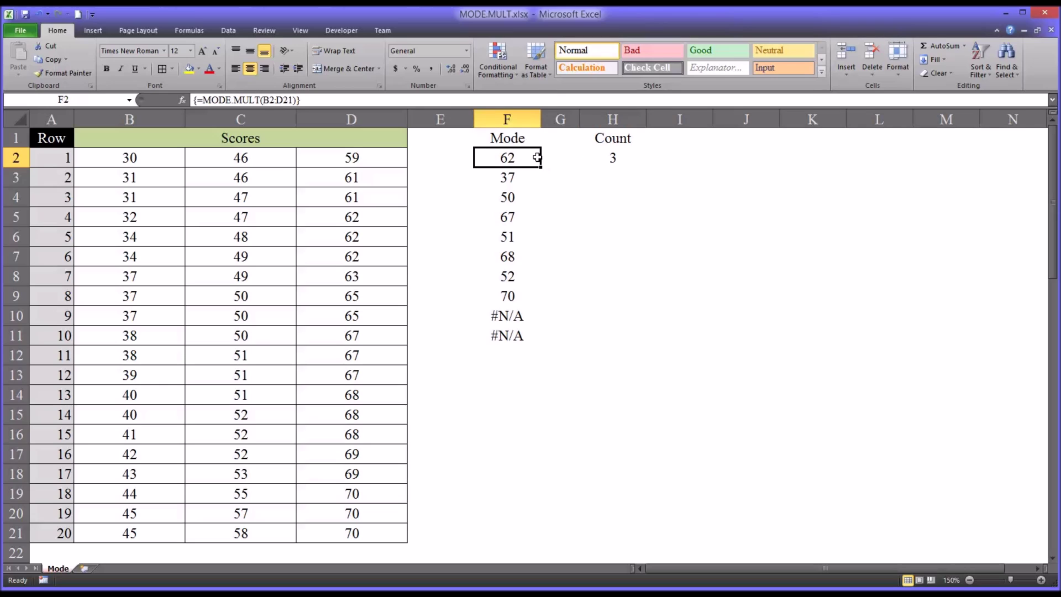
{"action": "left_click", "coordinate": [591, 158]}
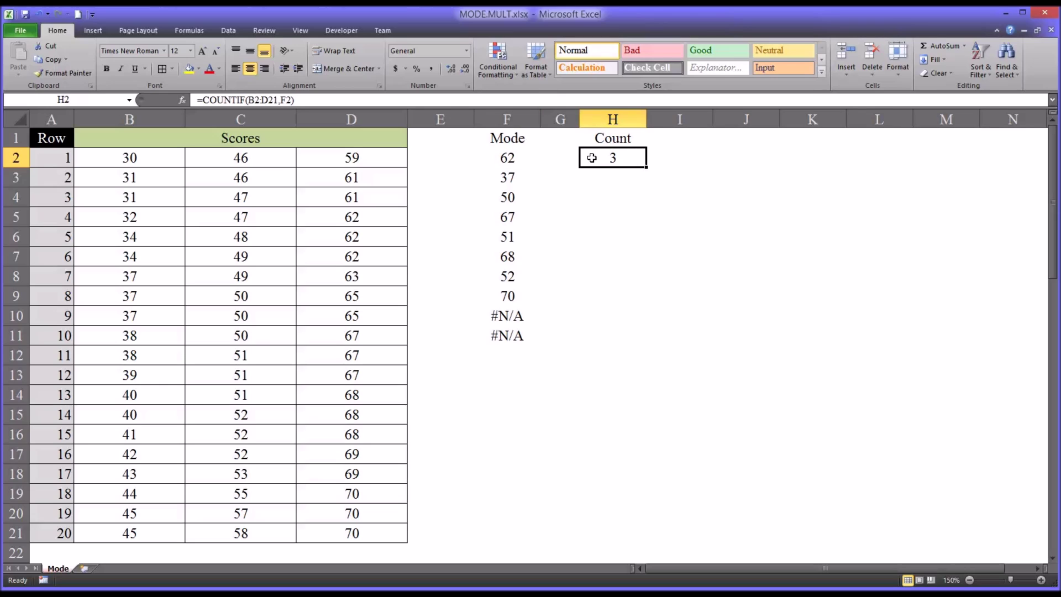
{"action": "left_click_drag", "start_coordinate": [644, 167], "coordinate": [615, 156]}
{"action": "left_click", "coordinate": [258, 99]}
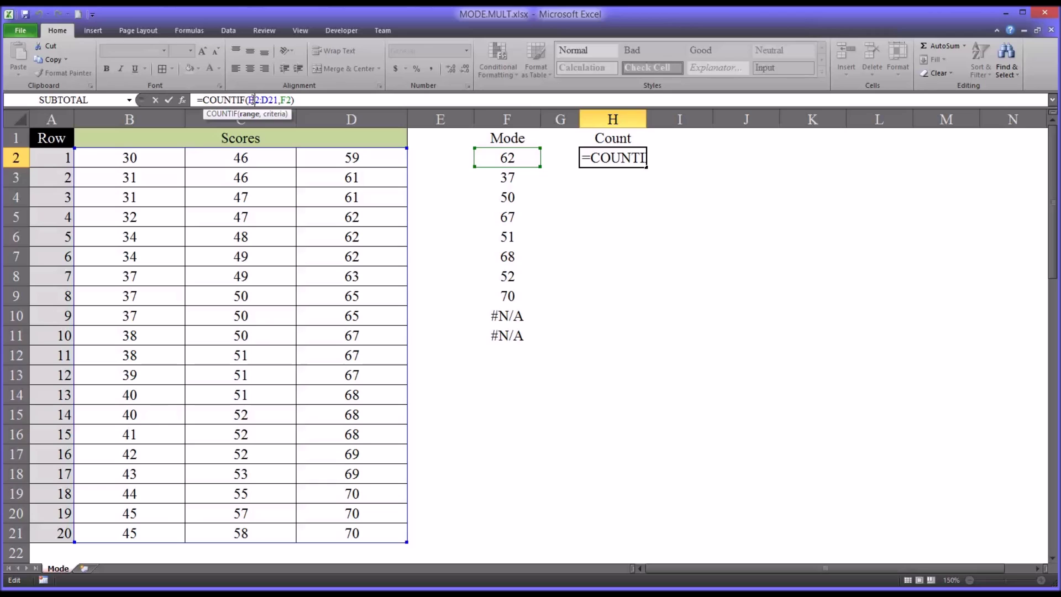
{"action": "key", "text": "F4"}
{"action": "left_click", "coordinate": [280, 100]}
{"action": "key", "text": "F4"}
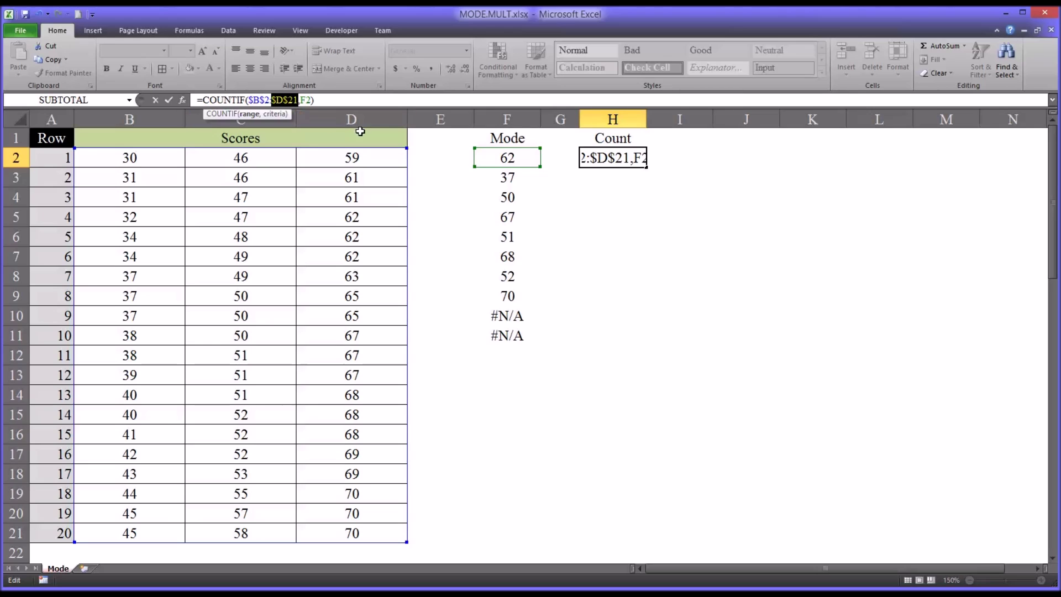
{"action": "key", "text": "Return"}
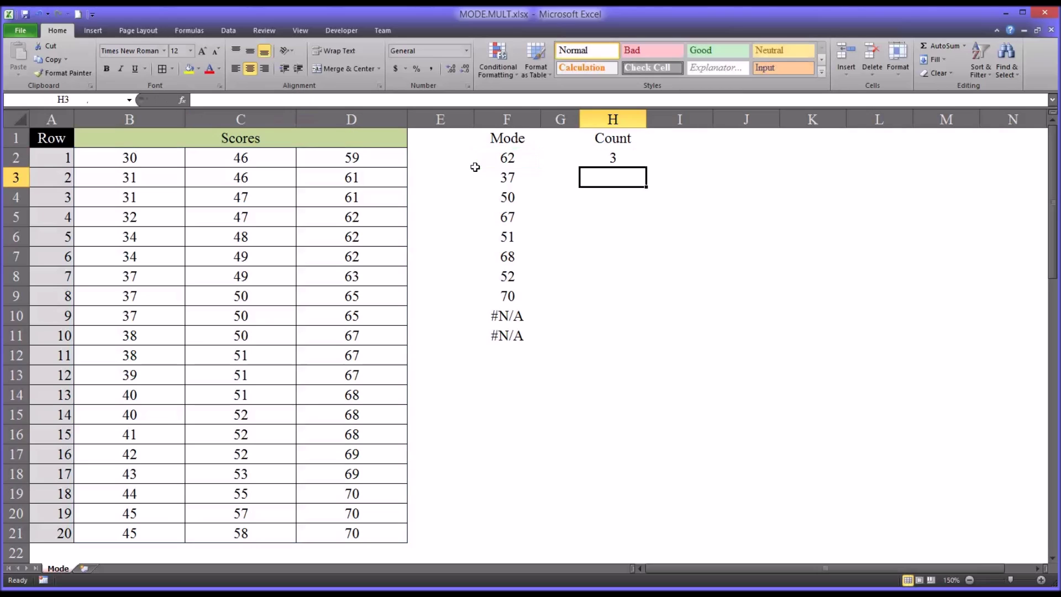
Step: Fill the COUNTIF formula from H2 down through H11
{"action": "left_click", "coordinate": [611, 156]}
{"action": "left_click_drag", "start_coordinate": [645, 168], "coordinate": [645, 344]}
{"action": "left_click", "coordinate": [587, 358]}
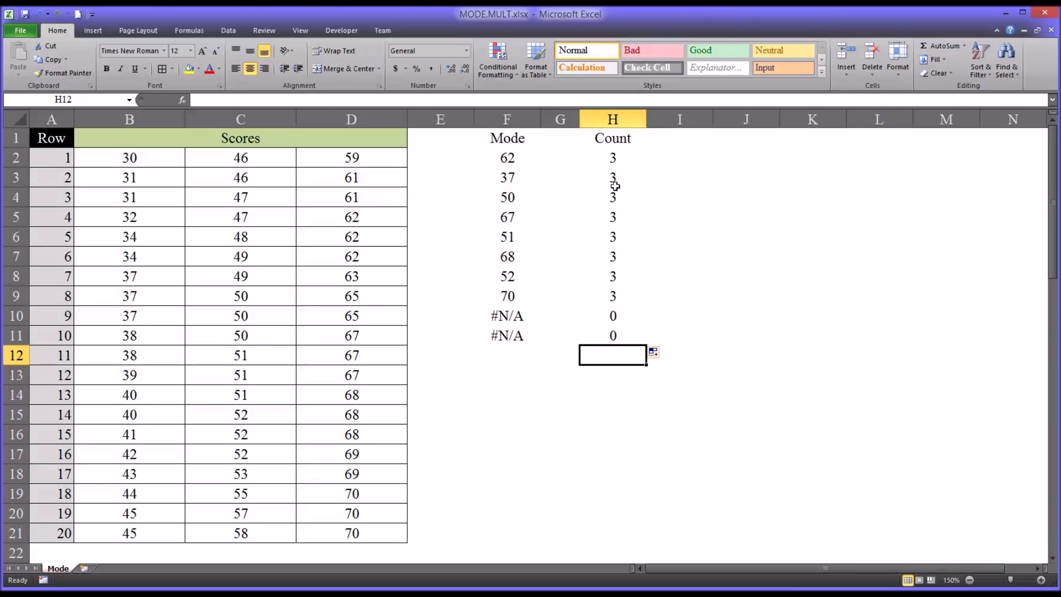
Step: Compare the counts in H2:H11 with the corresponding modes and #N/A cells in F2:F11
{"action": "left_click", "coordinate": [598, 162]}
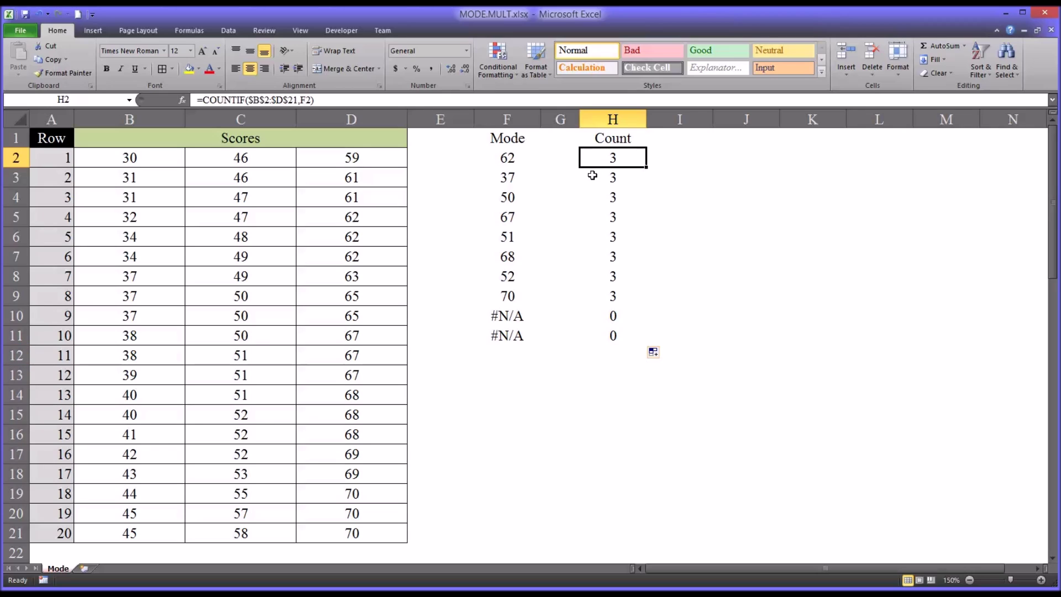
{"action": "left_click", "coordinate": [592, 175]}
{"action": "left_click", "coordinate": [595, 197]}
{"action": "left_click", "coordinate": [595, 216]}
{"action": "left_click", "coordinate": [596, 237]}
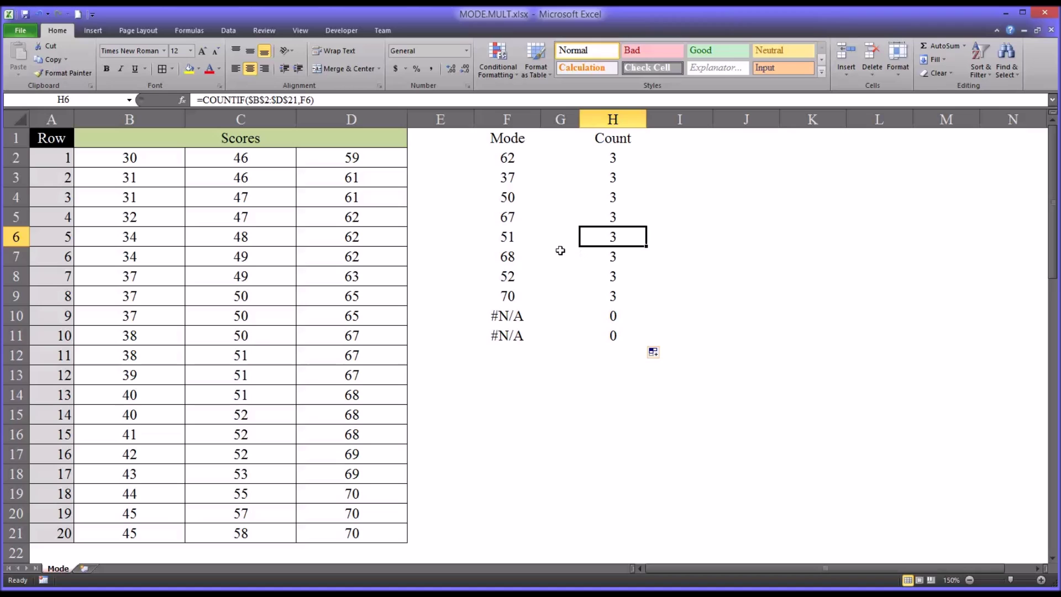
{"action": "left_click_drag", "start_coordinate": [501, 156], "coordinate": [503, 296]}
{"action": "left_click", "coordinate": [503, 295]}
{"action": "left_click", "coordinate": [595, 316]}
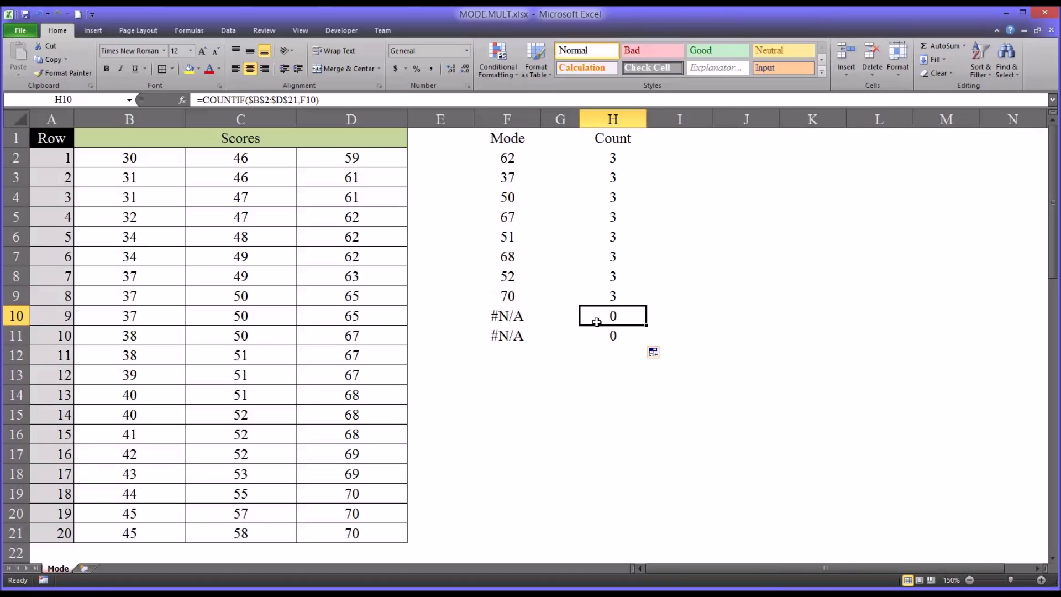
{"action": "left_click", "coordinate": [592, 335]}
{"action": "left_click", "coordinate": [532, 317]}
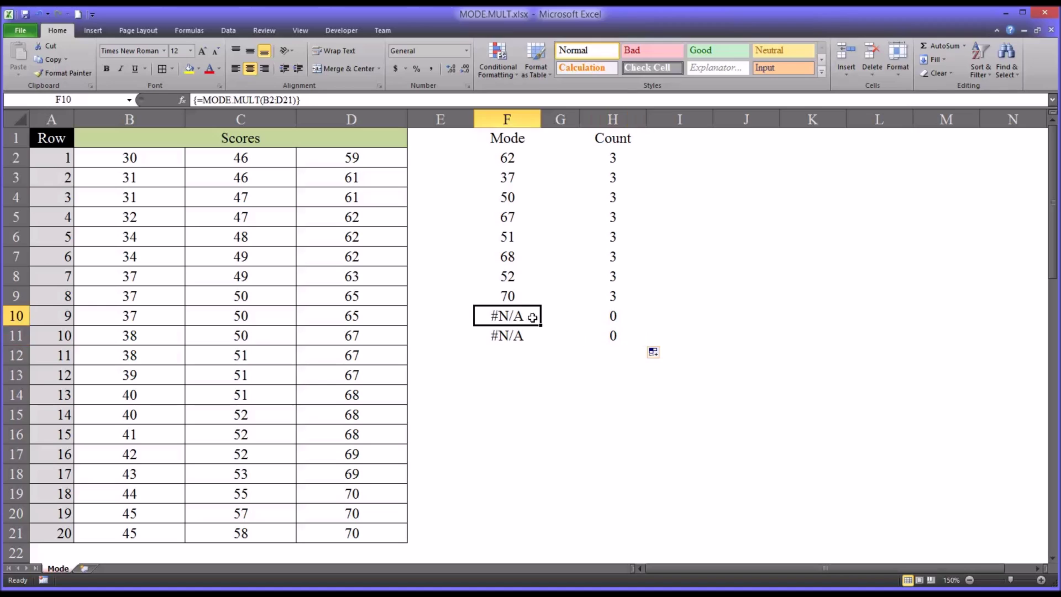
{"action": "left_click", "coordinate": [534, 294]}
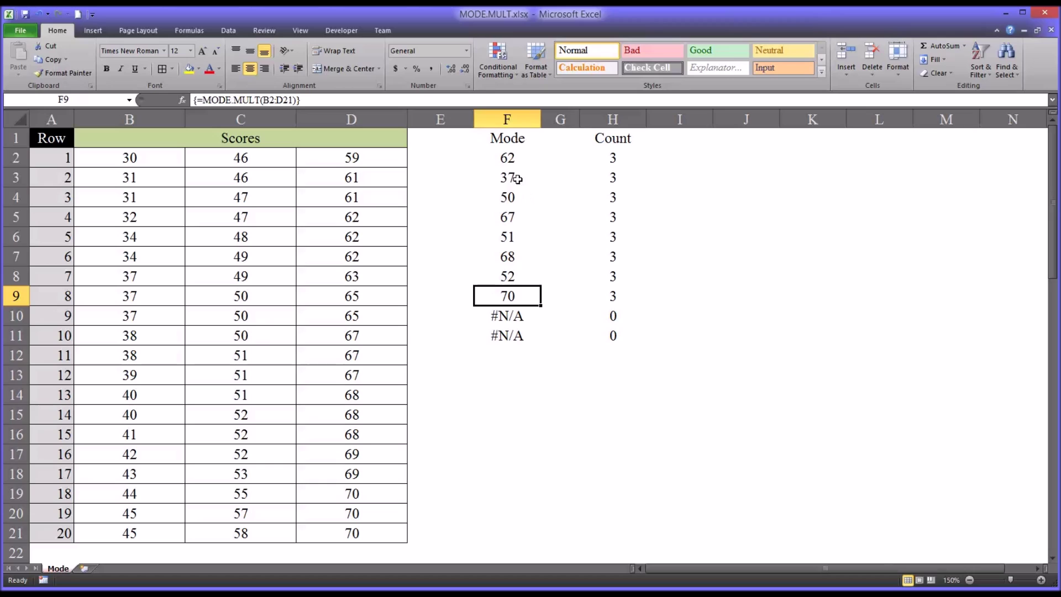
{"action": "left_click_drag", "start_coordinate": [599, 158], "coordinate": [604, 291]}
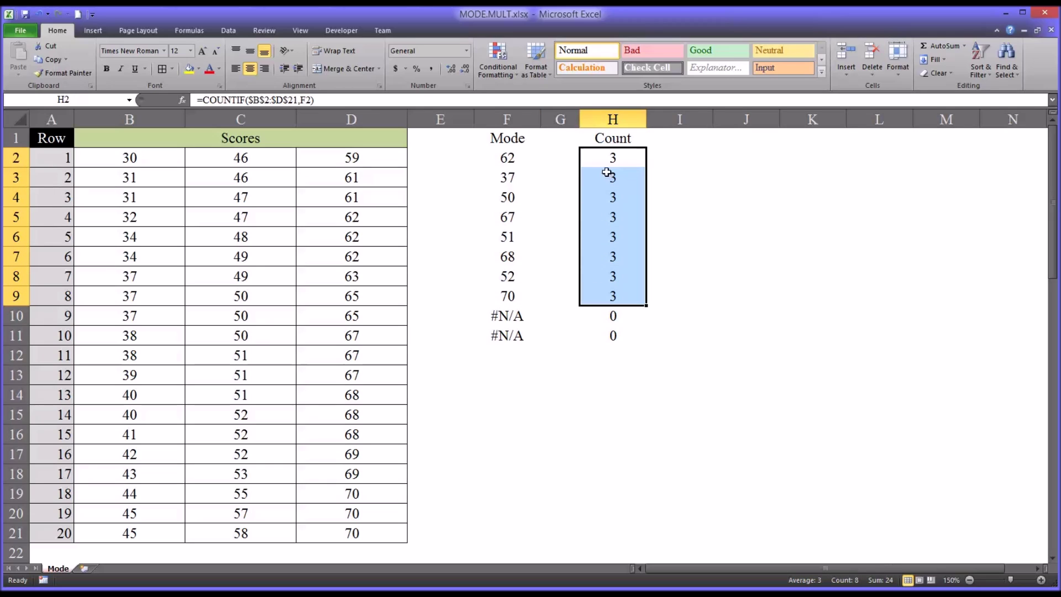
{"action": "left_click_drag", "start_coordinate": [527, 160], "coordinate": [530, 301]}
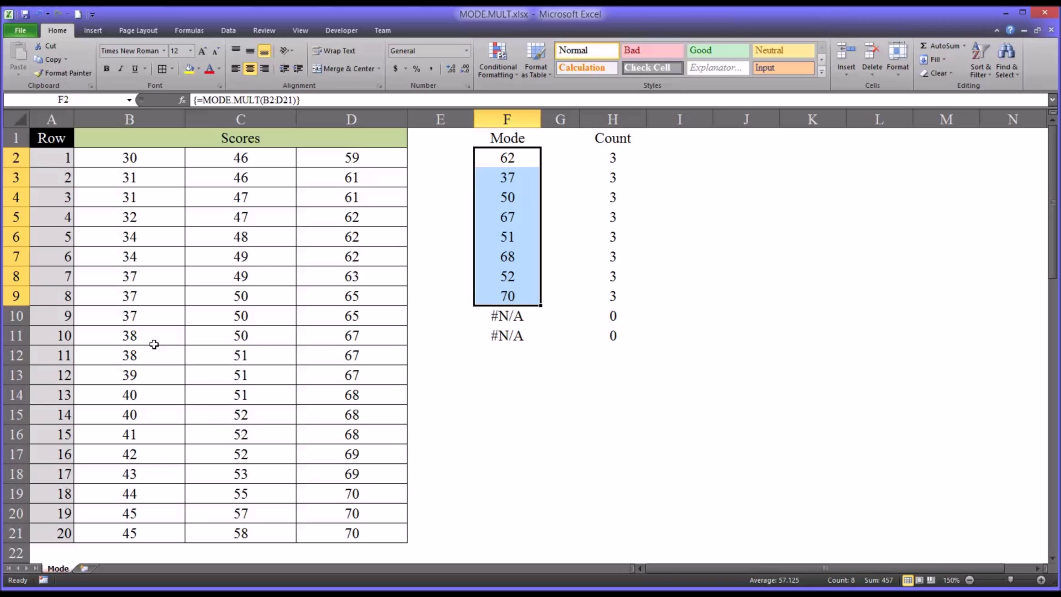
Step: Change the score in B7 to 37 to test how the modes and counts react
{"action": "left_click", "coordinate": [150, 261]}
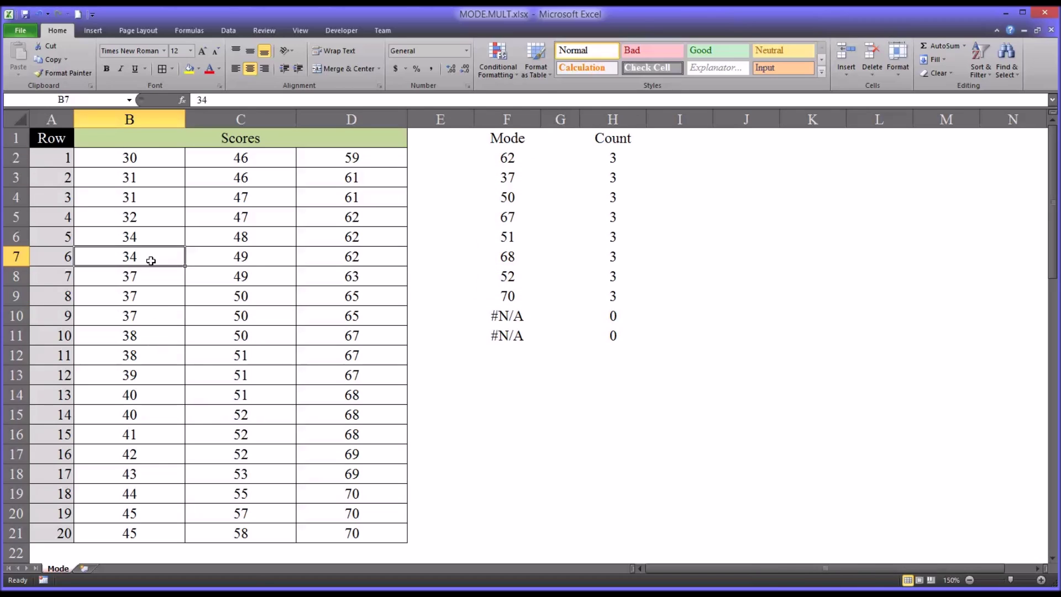
{"action": "type", "text": "37"}
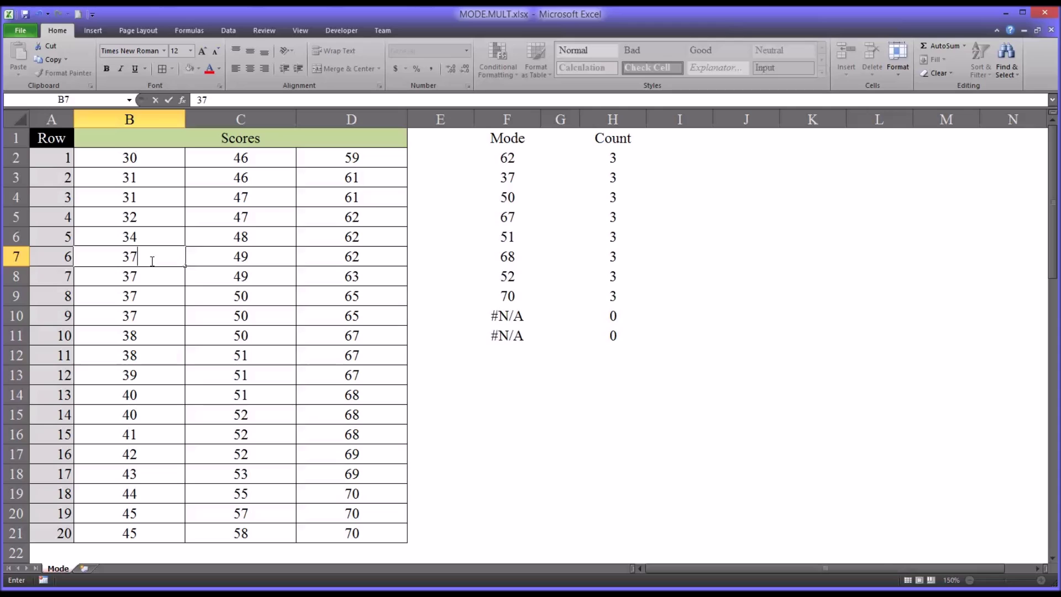
{"action": "key", "text": "Return"}
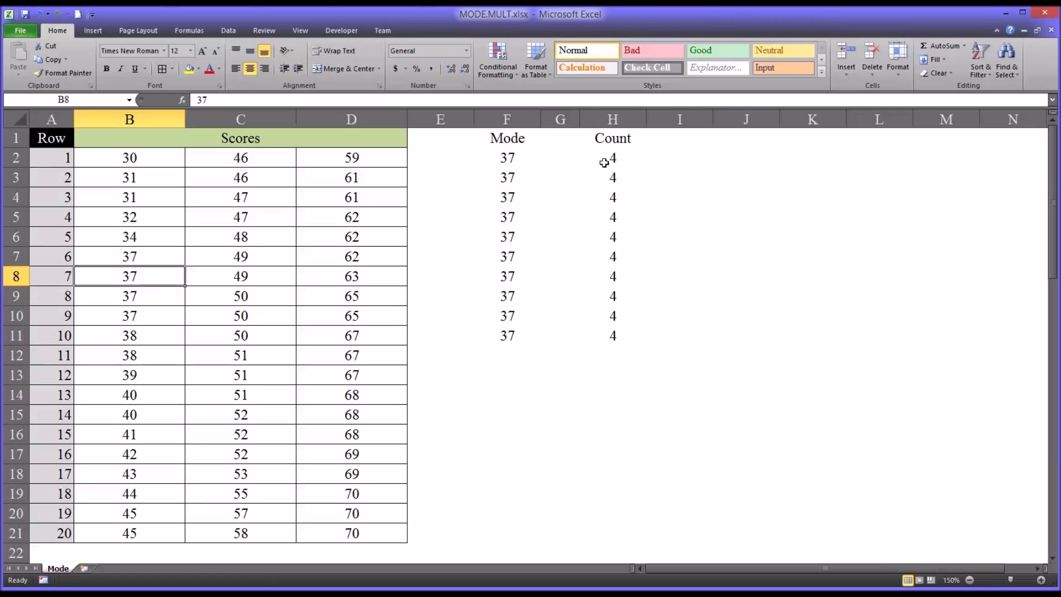
Step: Restore the score in B7 to 34
{"action": "left_click", "coordinate": [149, 255]}
{"action": "type", "text": "34"}
{"action": "key", "text": "Return"}
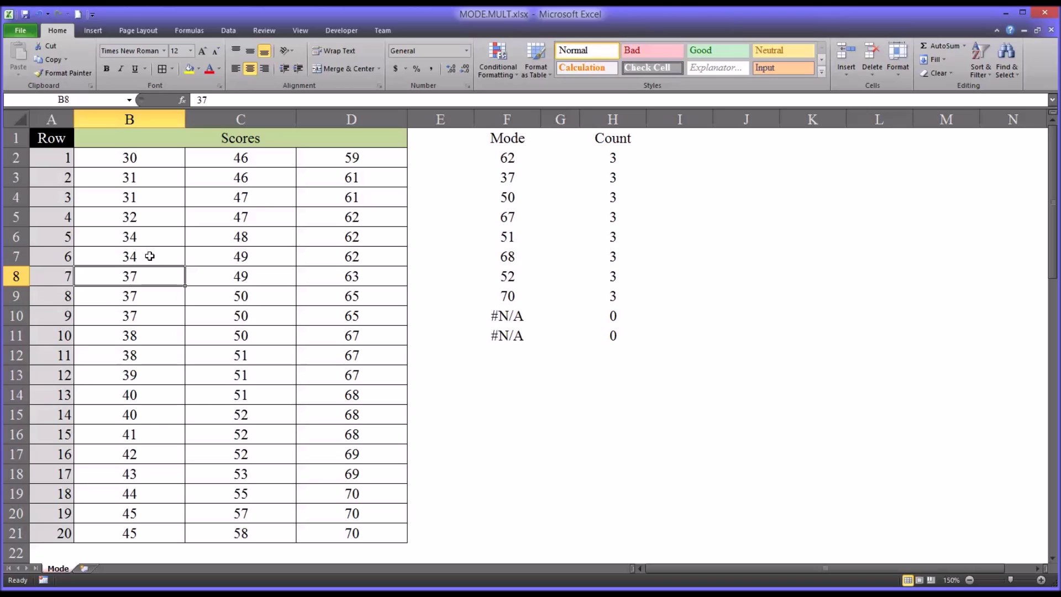
Step: Examine the COUNTIF formula in H2 and the MODE.MULT array range F2:F11, comparing the mode cells F2:F9 with the #N/A cells F10:F11
{"action": "left_click", "coordinate": [601, 162]}
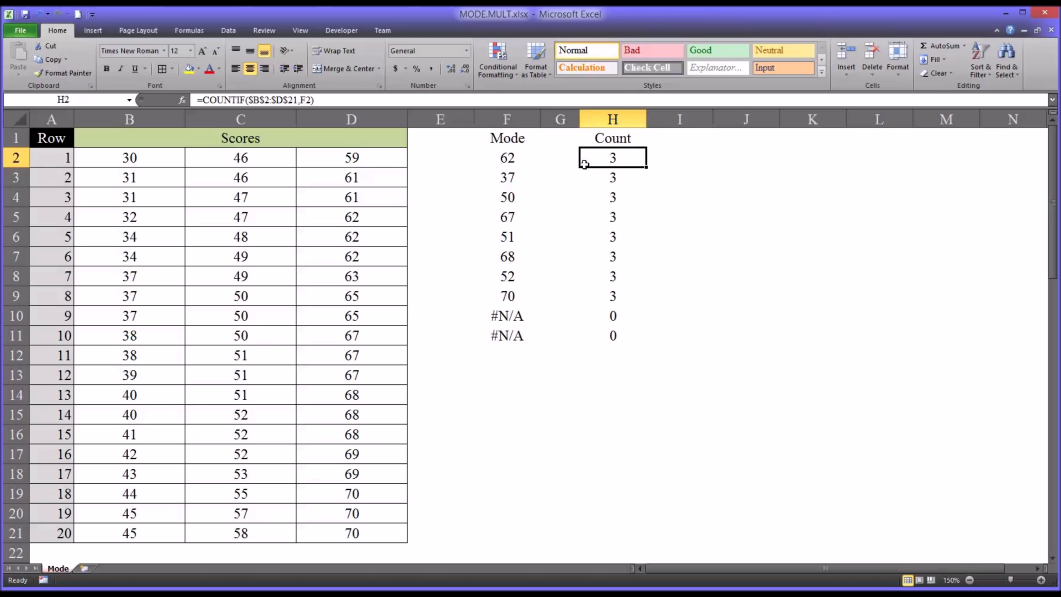
{"action": "left_click", "coordinate": [520, 160]}
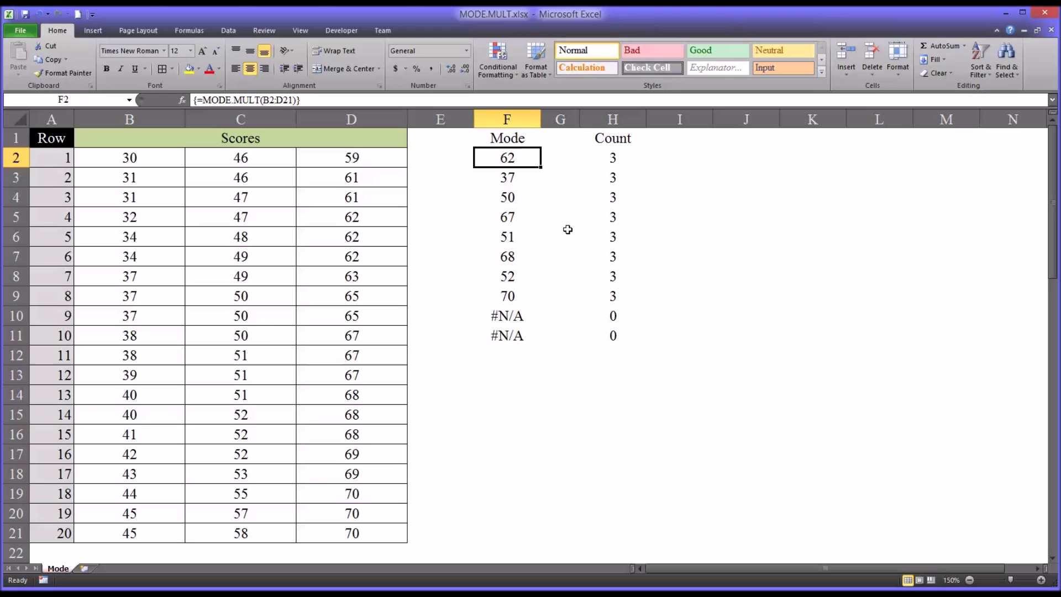
{"action": "left_click", "coordinate": [506, 319]}
{"action": "left_click", "coordinate": [506, 334]}
{"action": "left_click", "coordinate": [511, 320]}
{"action": "left_click", "coordinate": [511, 332]}
{"action": "left_click", "coordinate": [515, 318]}
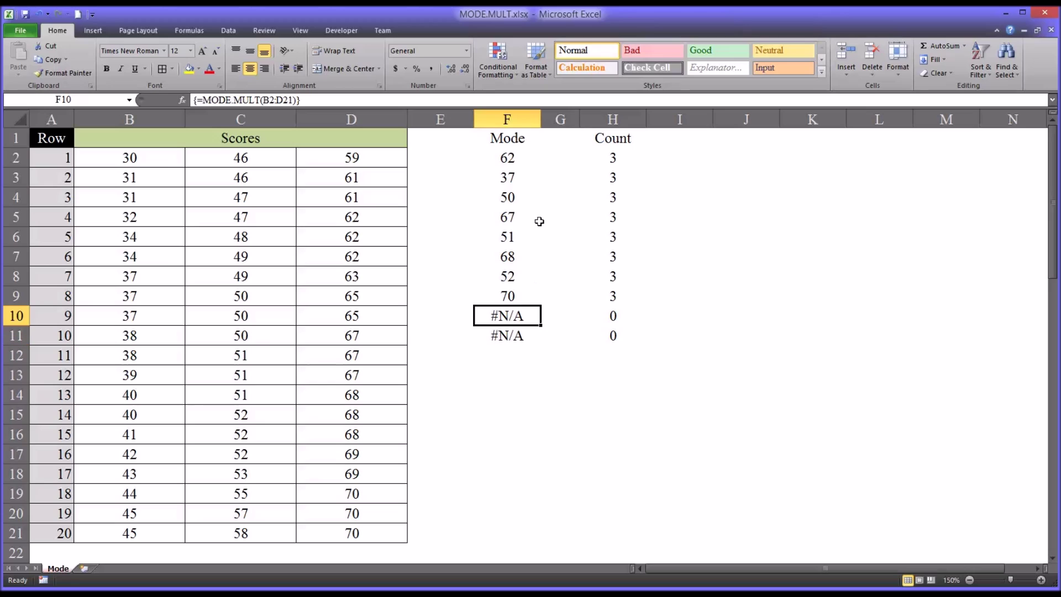
{"action": "left_click", "coordinate": [514, 162]}
{"action": "left_click_drag", "start_coordinate": [514, 162], "coordinate": [506, 293]}
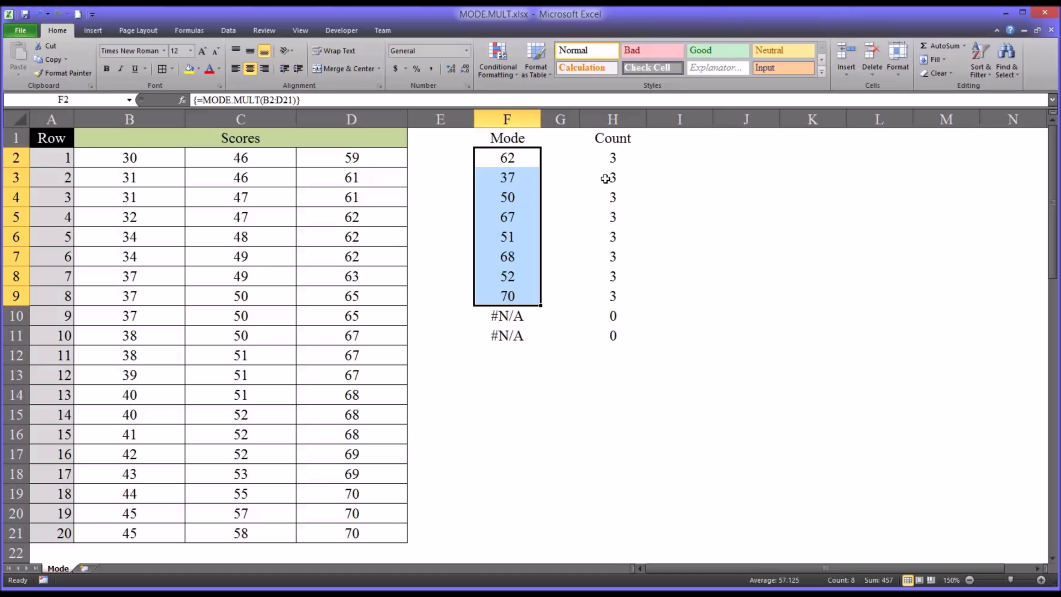
{"action": "left_click_drag", "start_coordinate": [718, 160], "coordinate": [724, 291]}
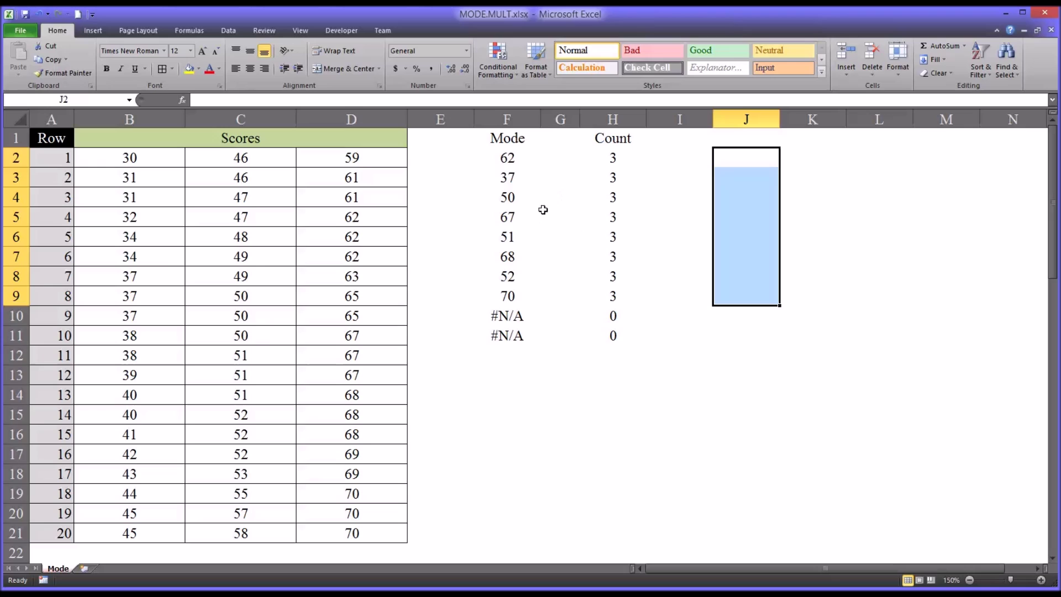
{"action": "left_click_drag", "start_coordinate": [491, 162], "coordinate": [533, 334]}
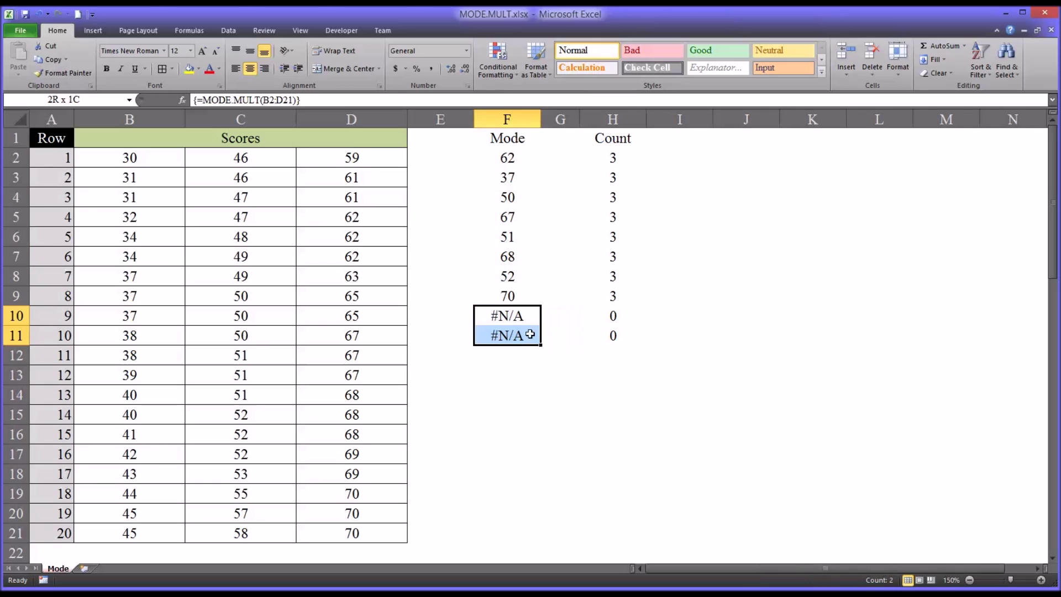
{"action": "left_click", "coordinate": [525, 298]}
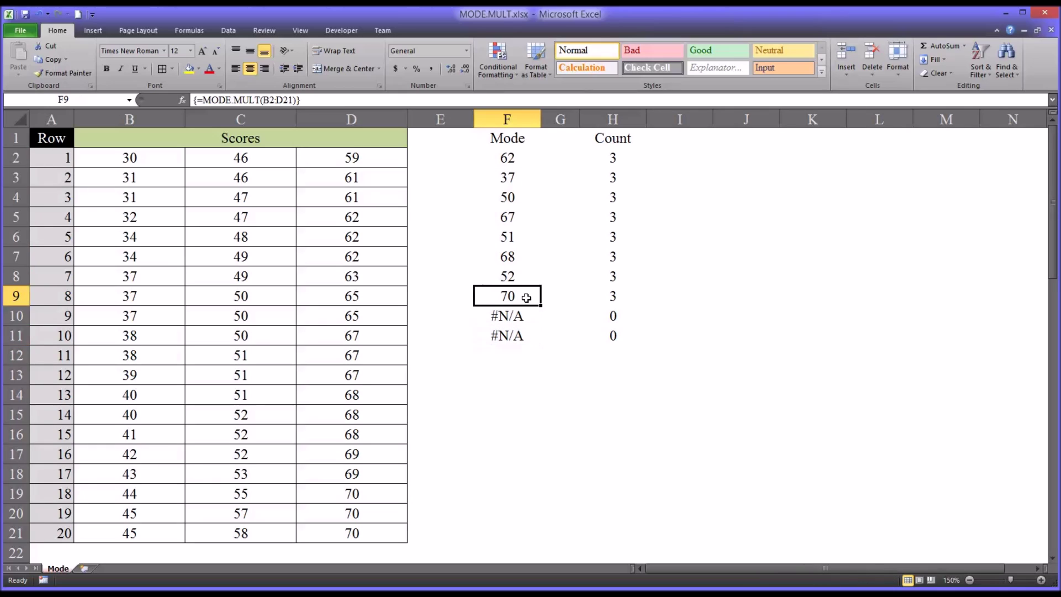